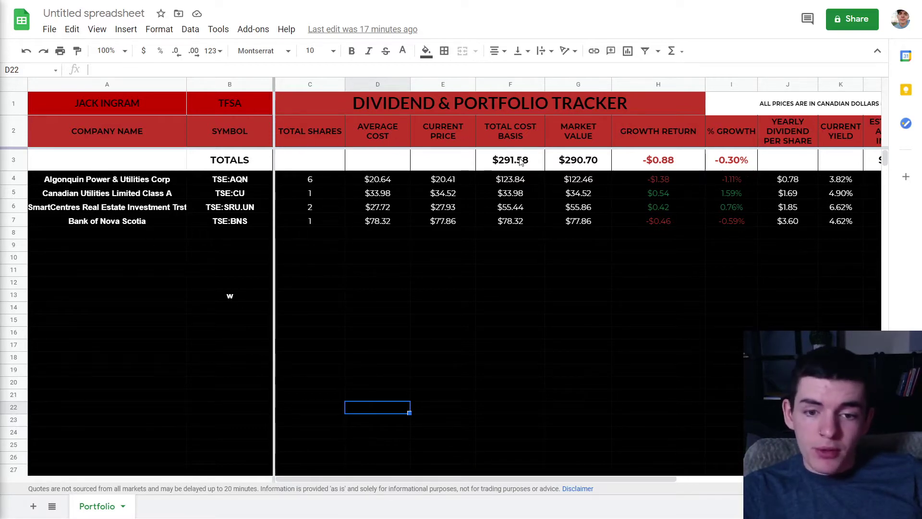
Examine the portfolio tracker's columns and the formulas behind the estimated annual income in L4 and the company name in A7
drag(493, 479, 629, 479)
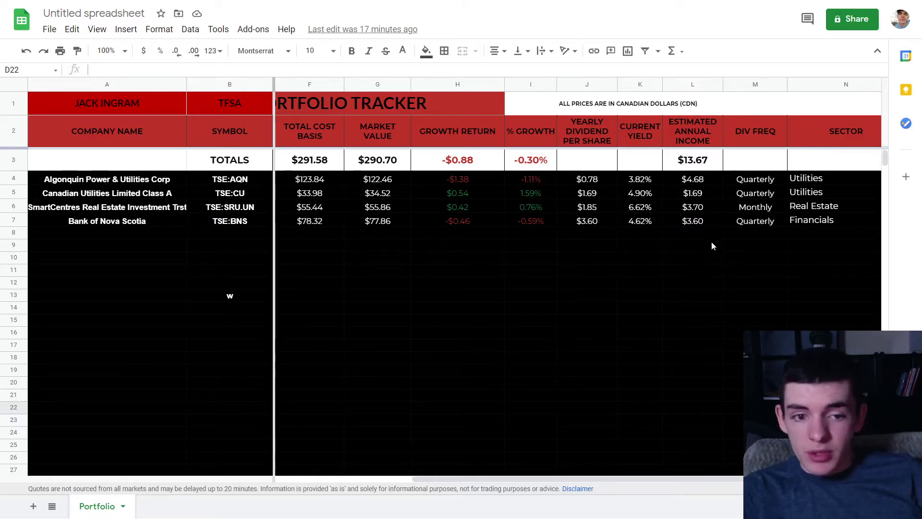
click(695, 185)
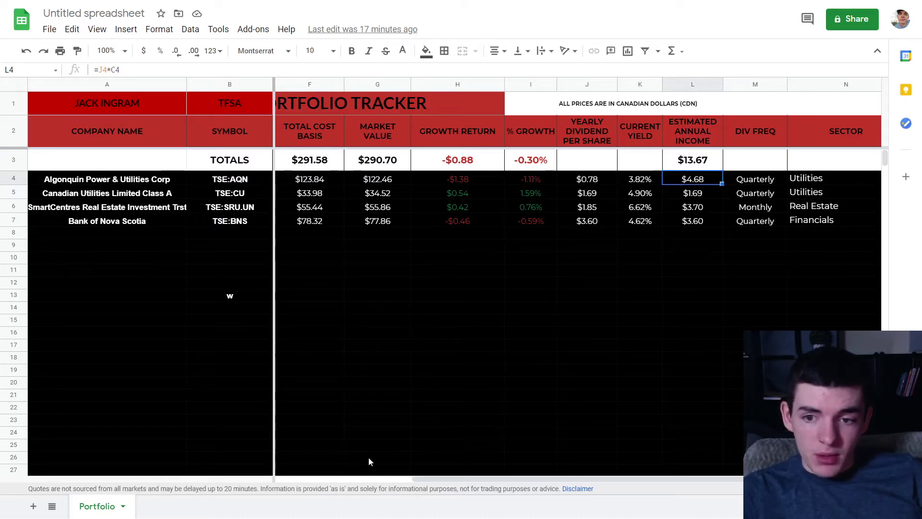
drag(429, 478, 304, 478)
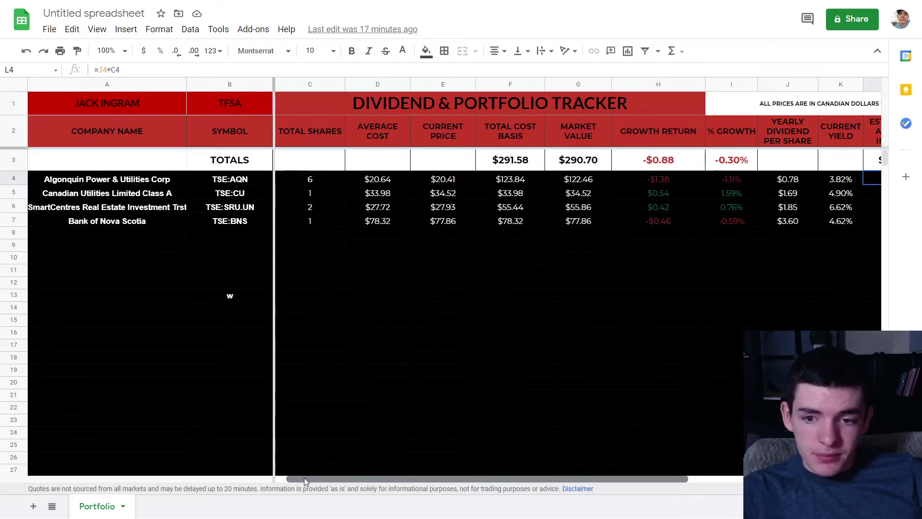
mouse_move(430, 476)
mouse_down()
mouse_move(590, 478)
mouse_move(428, 480)
mouse_up()
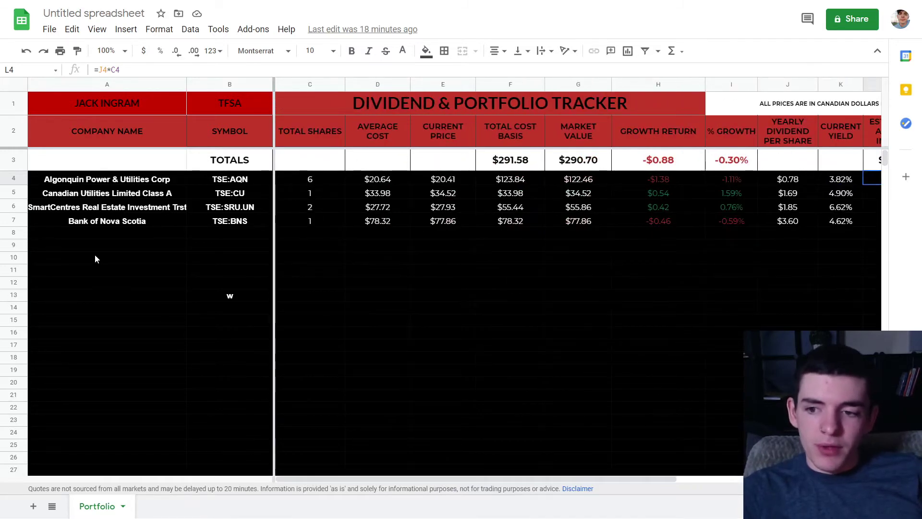
click(108, 223)
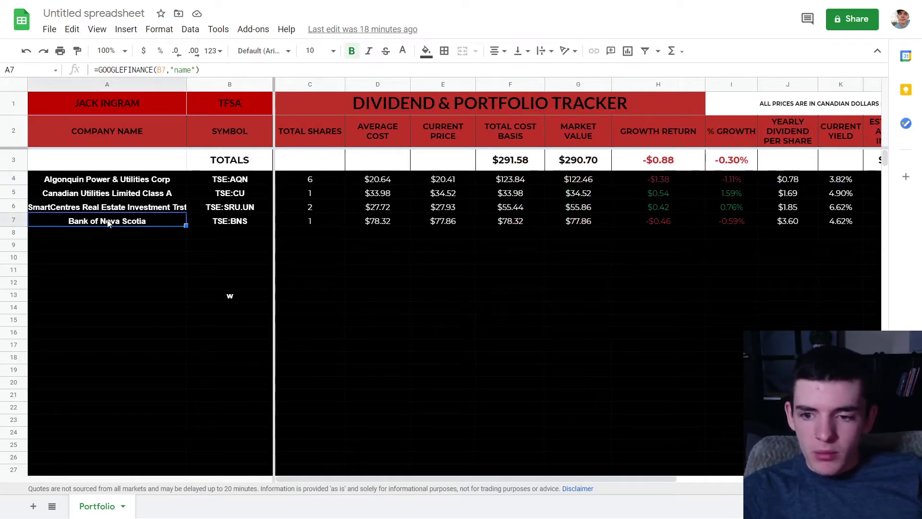
click(216, 235)
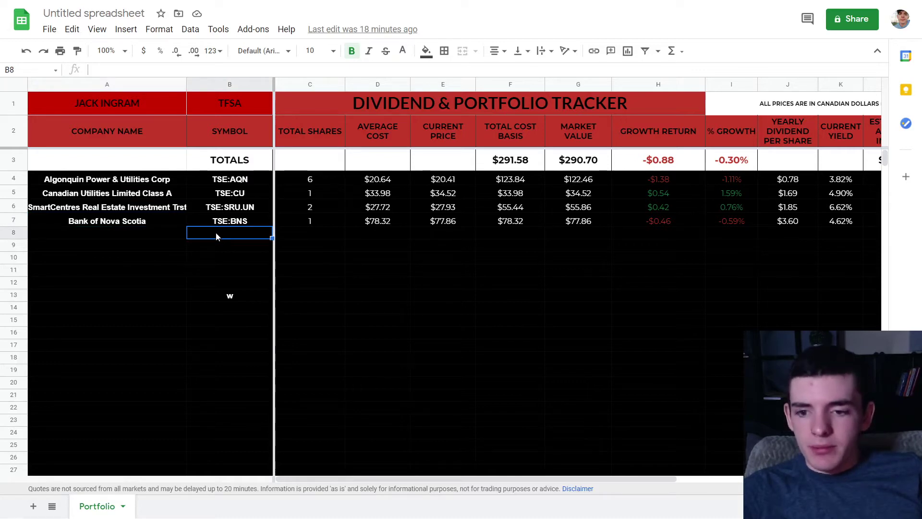
click(223, 224)
key(ctrl+c)
click(222, 233)
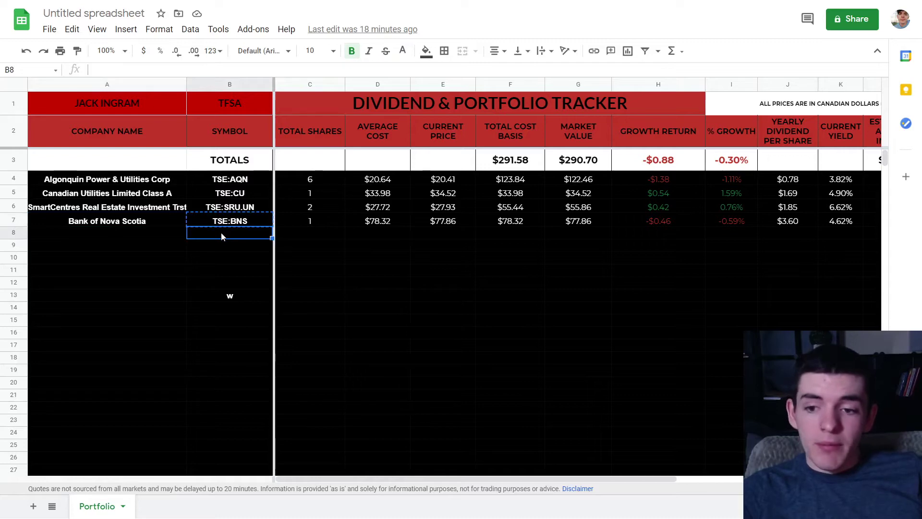
double_click(222, 235)
text(TSE:)
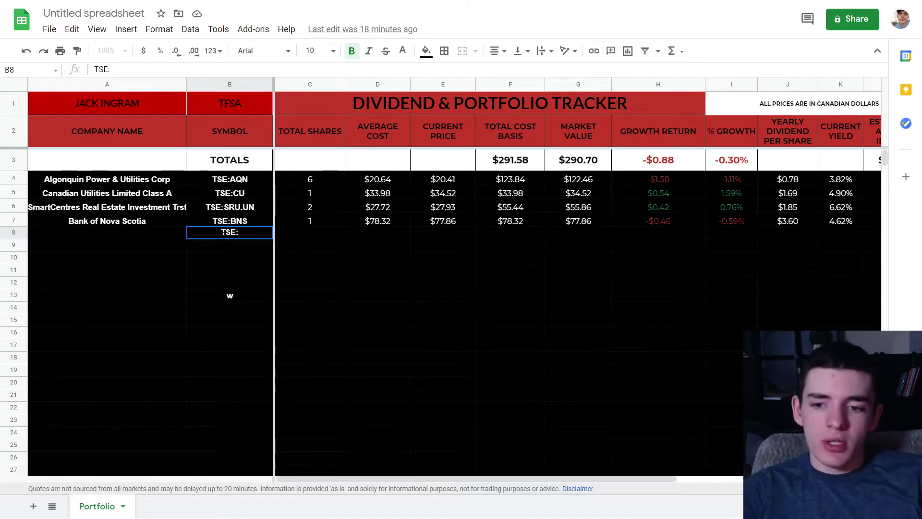
key(BackSpace)
key(BackSpace)
key(BackSpace)
key(BackSpace)
text(CN)
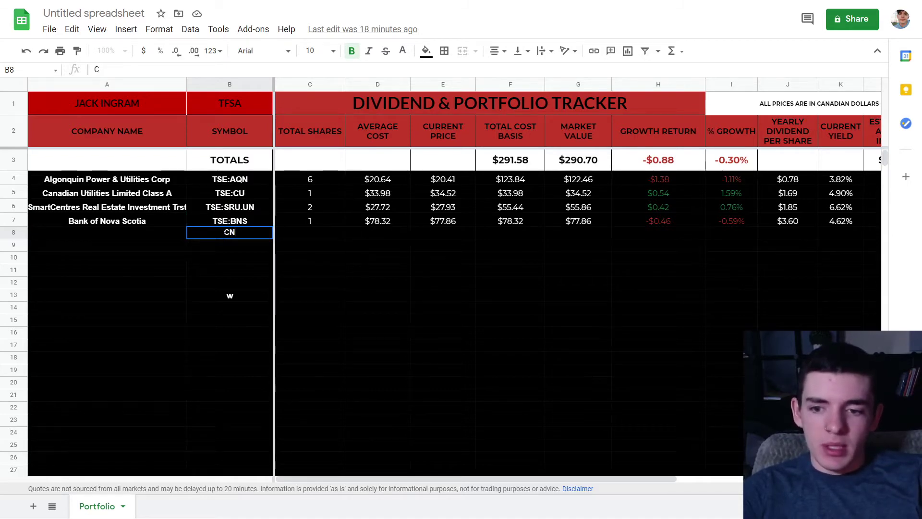
key(BackSpace)
key(BackSpace)
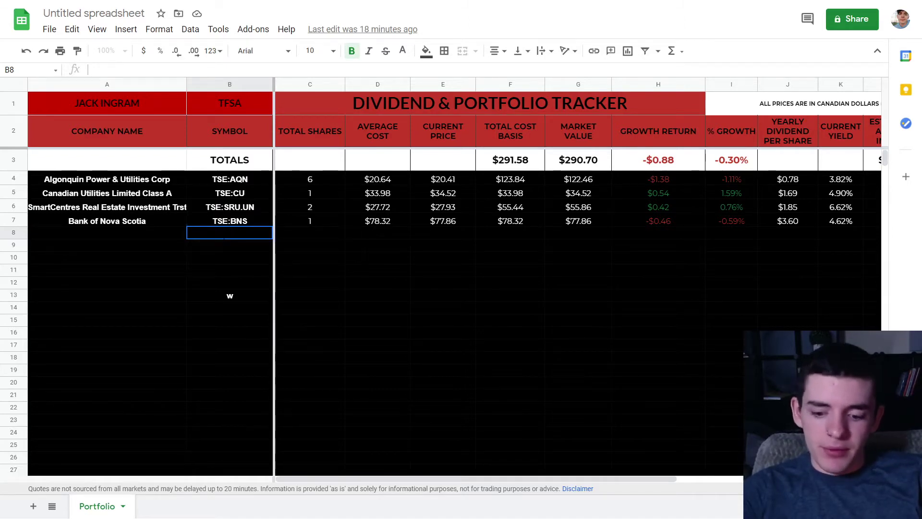
Enter the stock symbol TSE:BNS in cell B8 beneath the existing holdings
text(TSE)
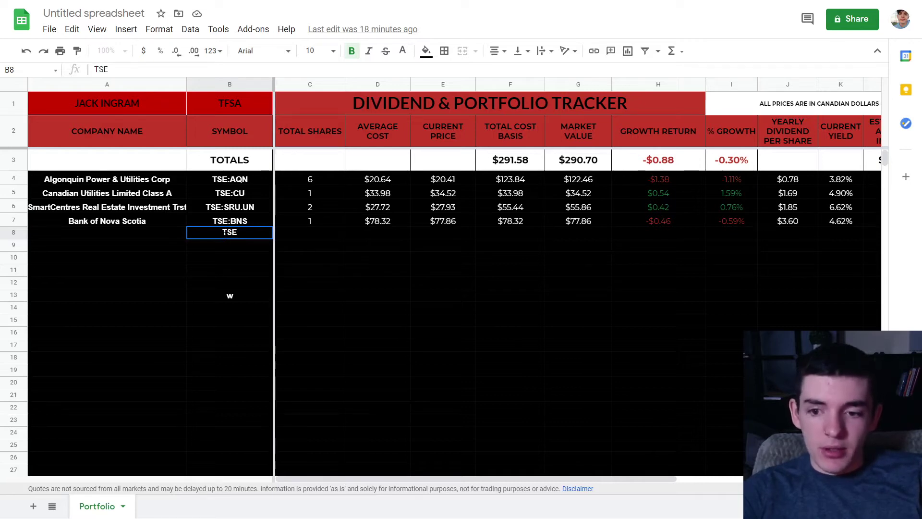
text(:)
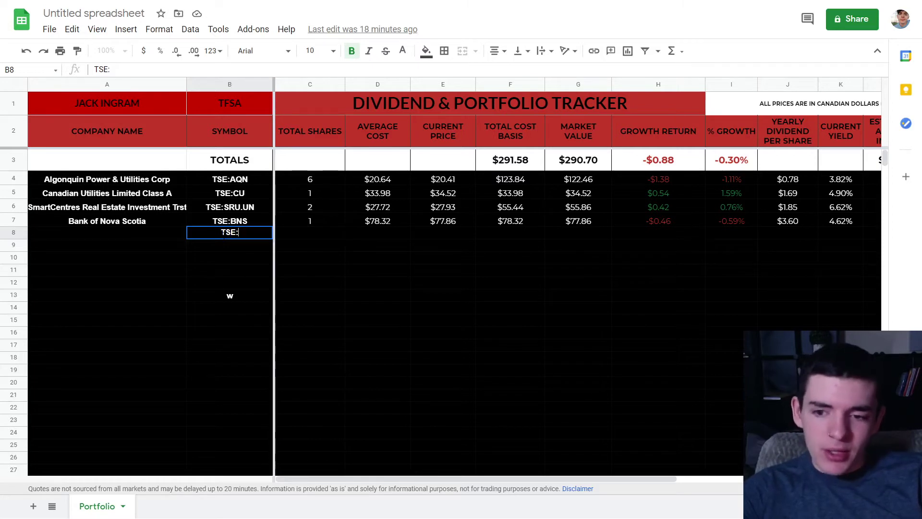
text(BNS)
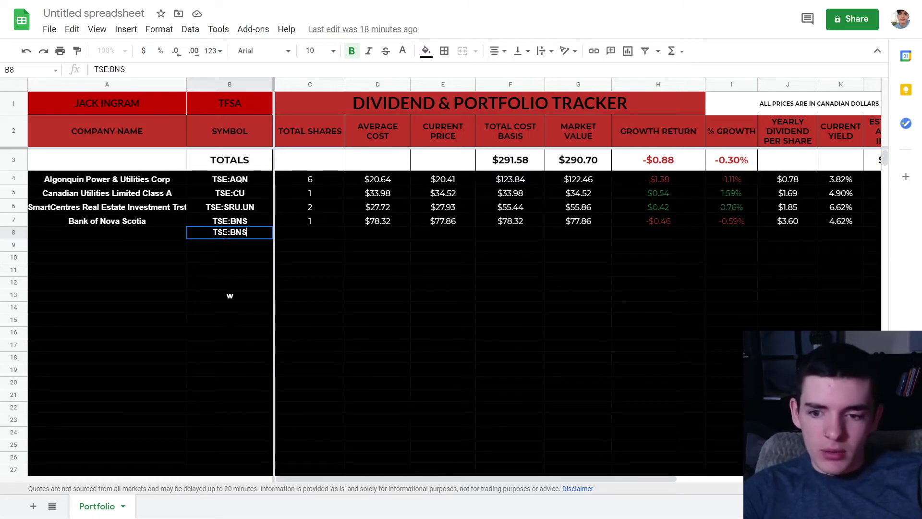
key(Return)
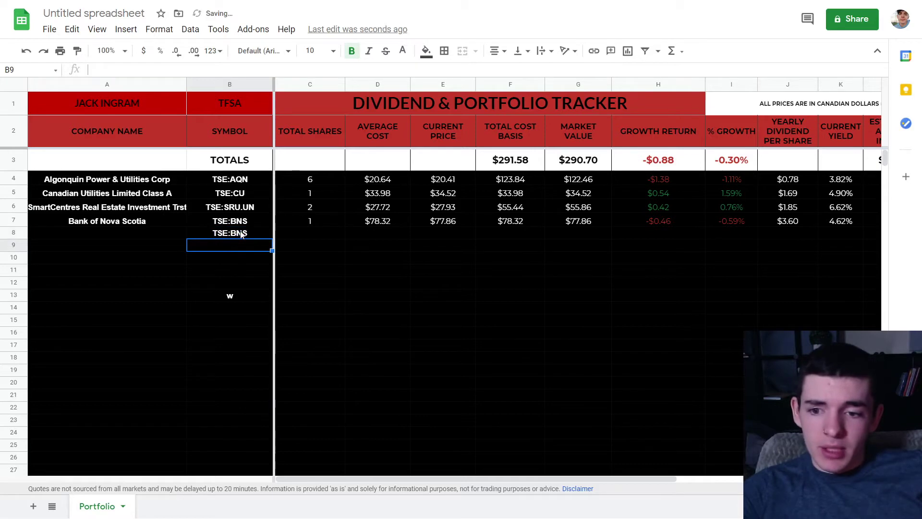
Delete the stray "w" from cell B13 in the Symbol column
click(240, 235)
click(229, 228)
click(229, 236)
click(228, 222)
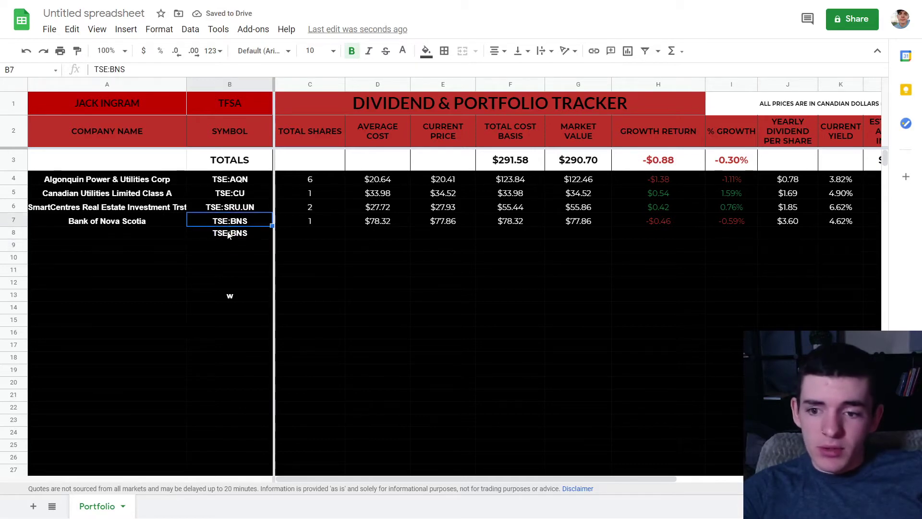
click(233, 295)
key(Delete)
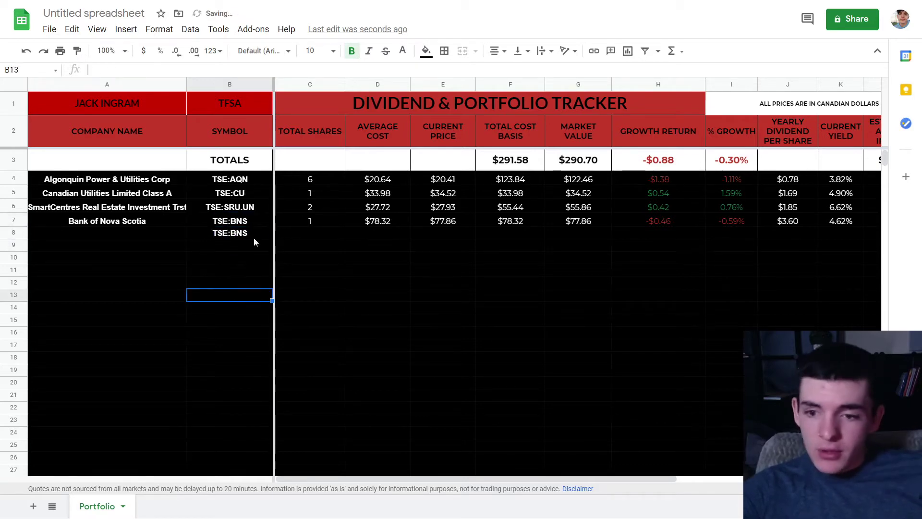
Fill the GOOGLEFINANCE company name formula from A7 down into A8 and compare it with the source formula
click(237, 234)
click(156, 225)
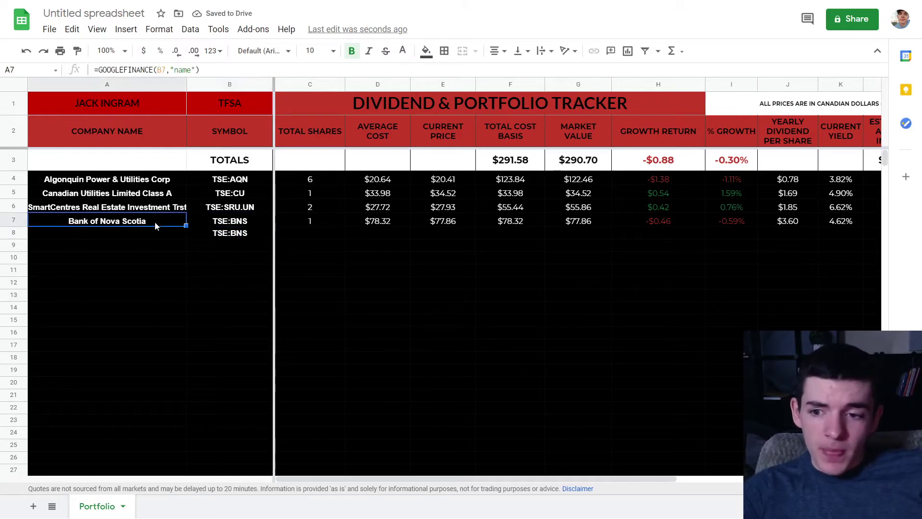
drag(186, 225, 177, 238)
click(169, 249)
click(160, 234)
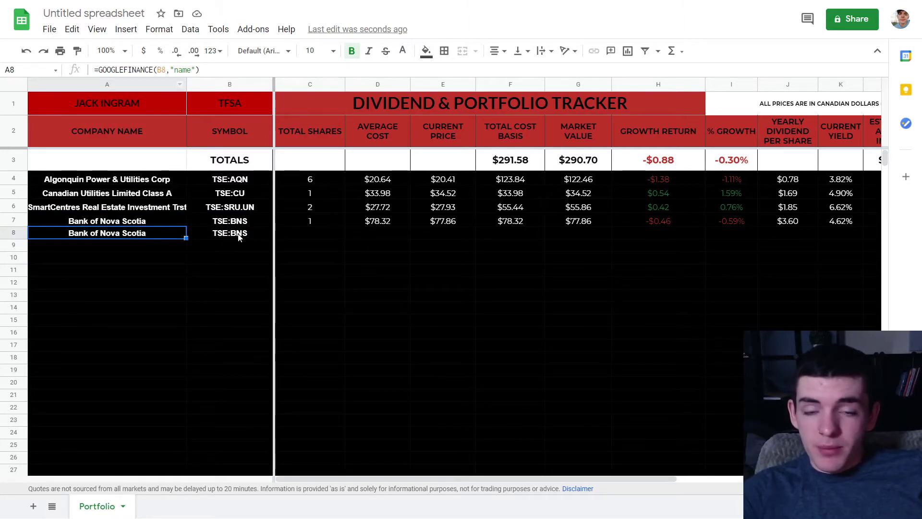
click(131, 223)
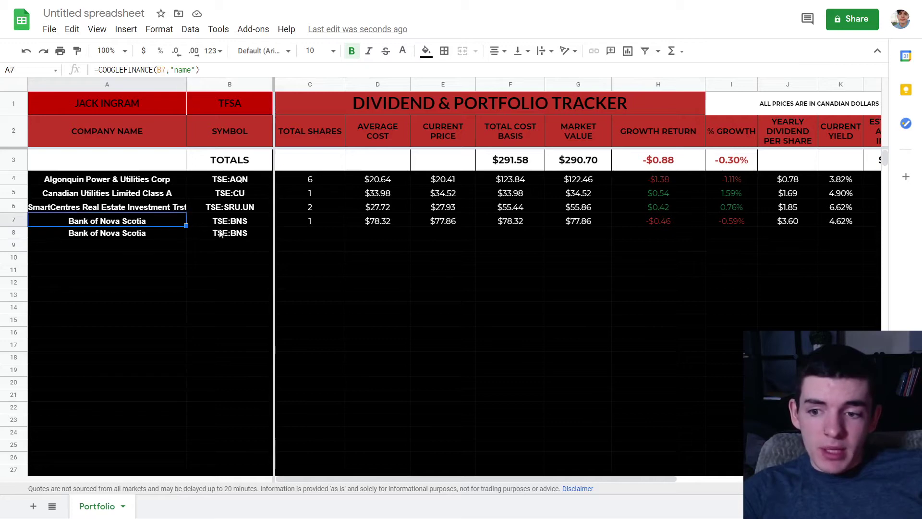
Change the symbol in B8 to TSE:CU and check the company name returned in A8
double_click(241, 235)
drag(236, 233, 247, 233)
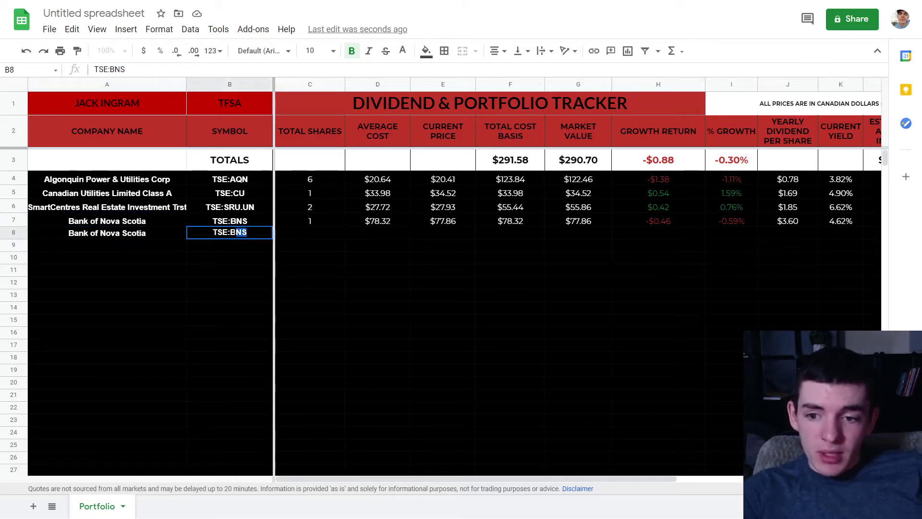
key(BackSpace)
key(BackSpace)
text(CU)
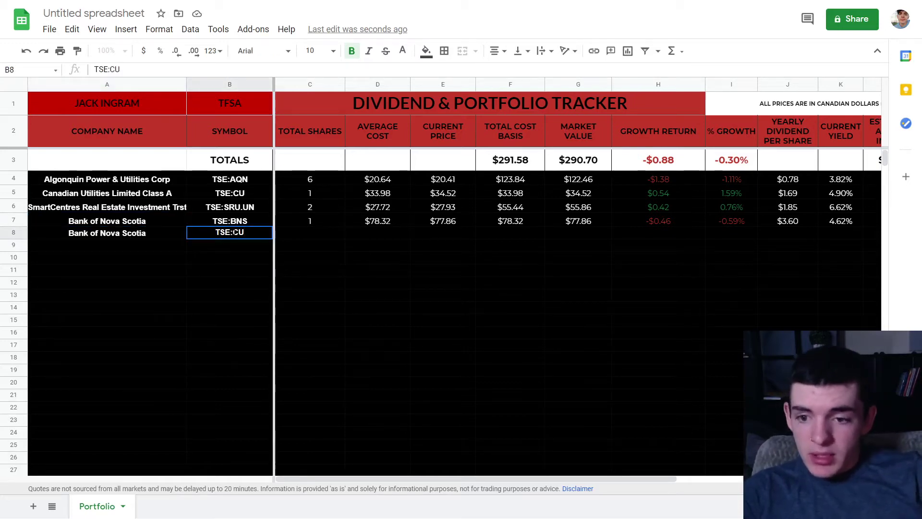
key(Return)
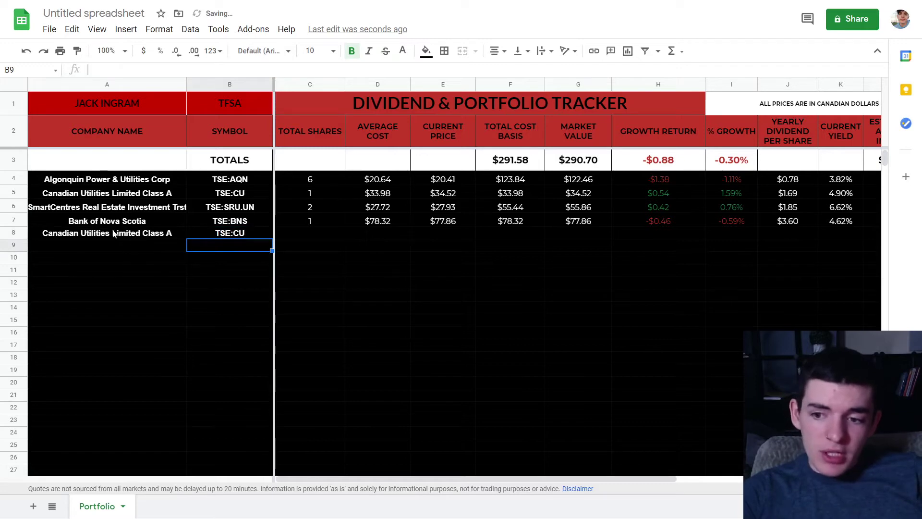
click(115, 234)
click(234, 236)
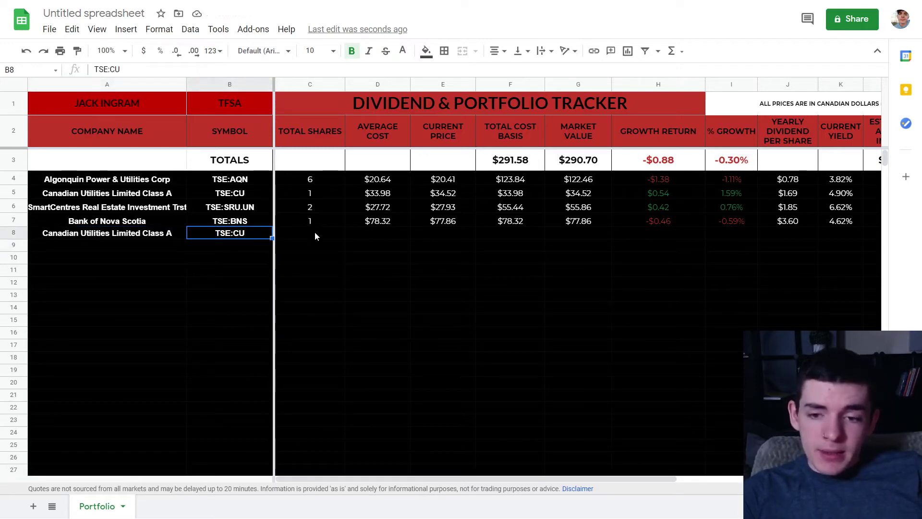
Try filling the average cost from D7 down into D8, and clear the copied value from D8
click(382, 224)
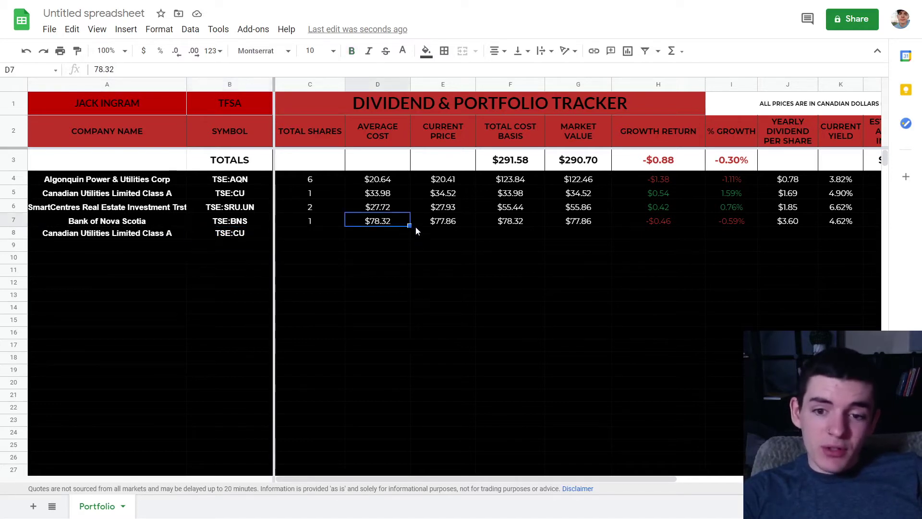
drag(408, 224, 384, 238)
click(384, 234)
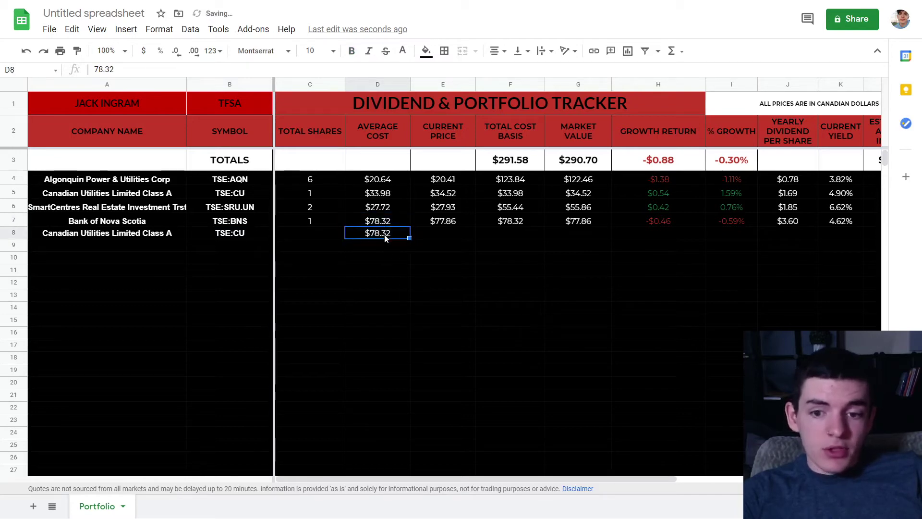
key(Delete)
Undo the recent edits until the symbol in B8 is TSE:BNS again
click(238, 235)
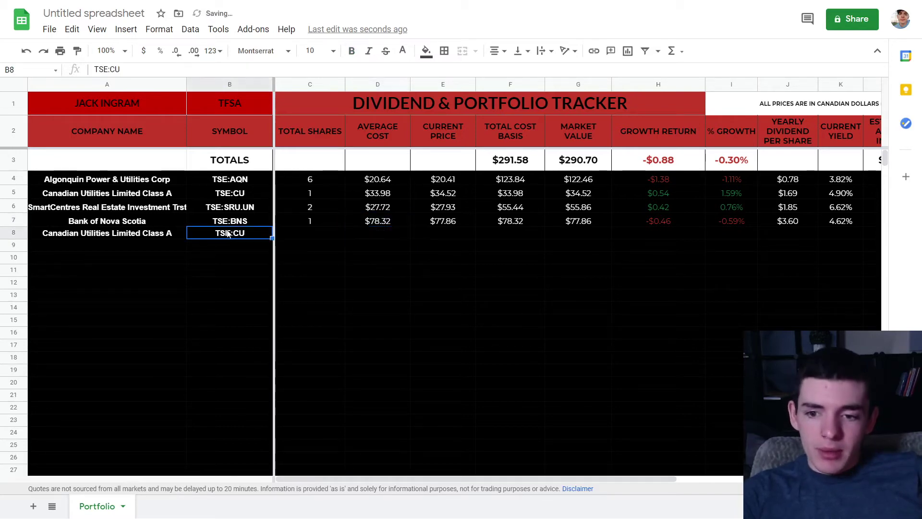
key(ctrl+z)
key(ctrl+z)
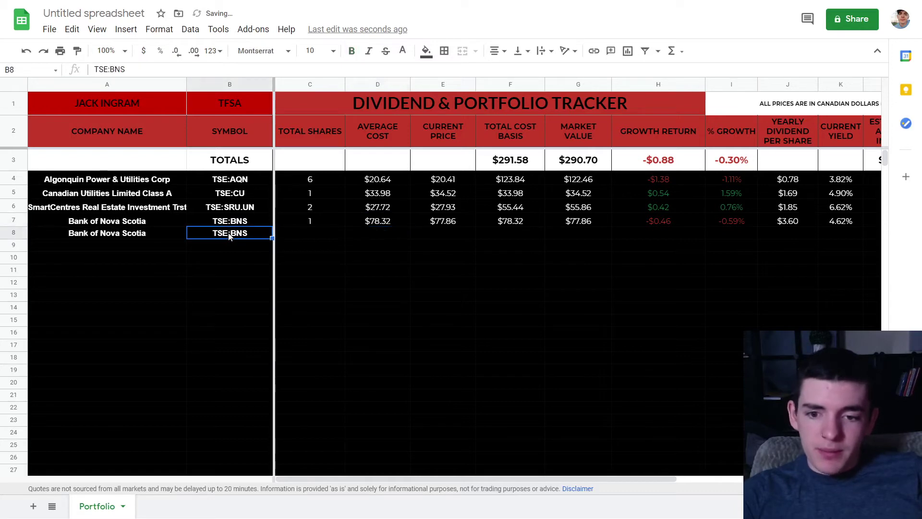
Enter 2 total shares in C8 and an average cost of 77.86 in D8 for the new holding
click(307, 232)
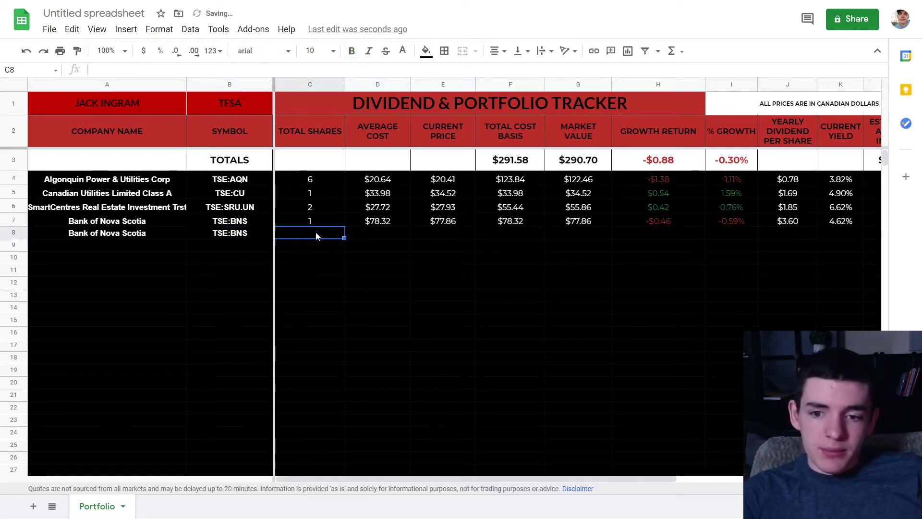
text(2)
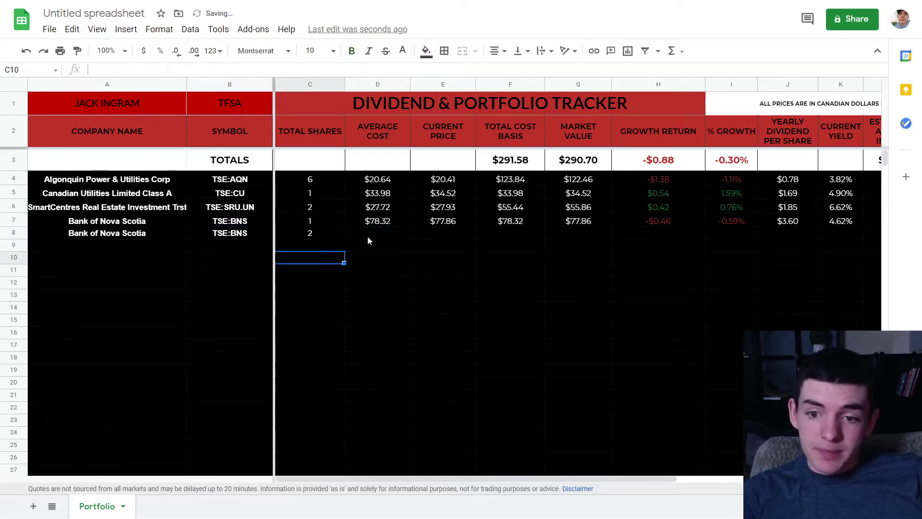
click(379, 235)
double_click(378, 234)
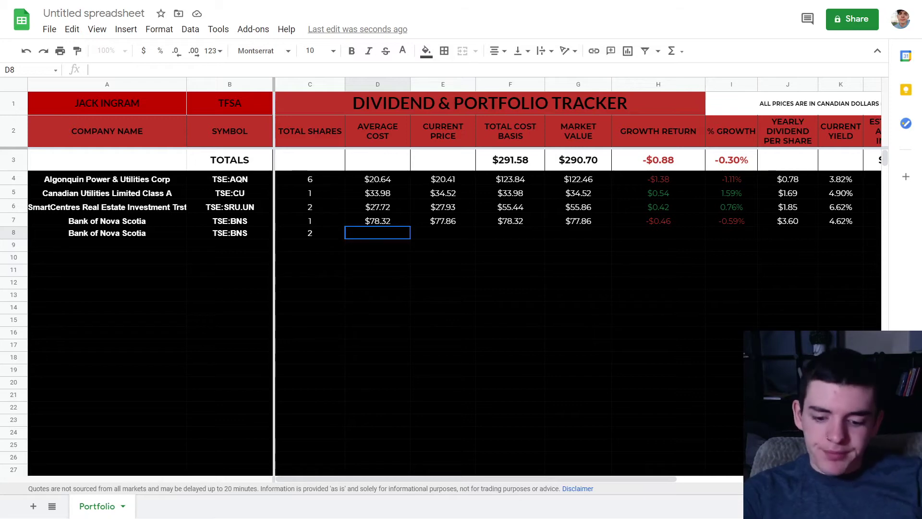
text(7)
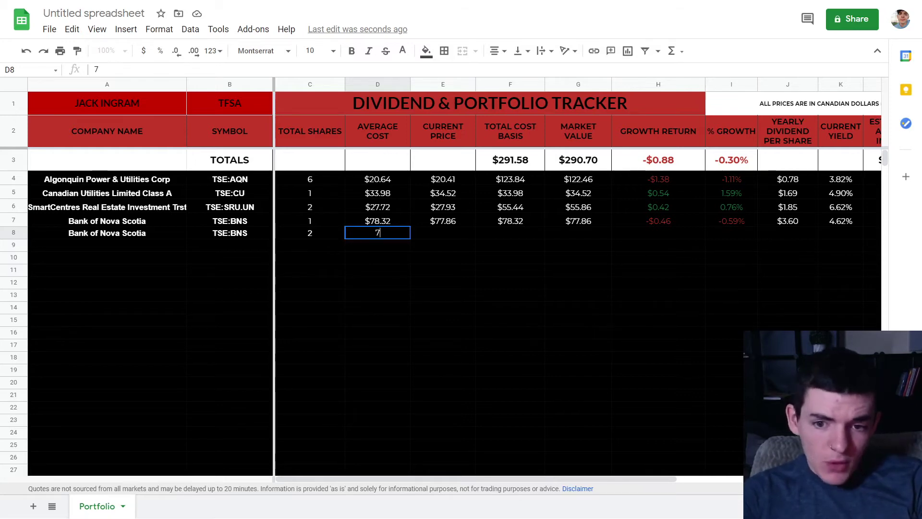
key(BackSpace)
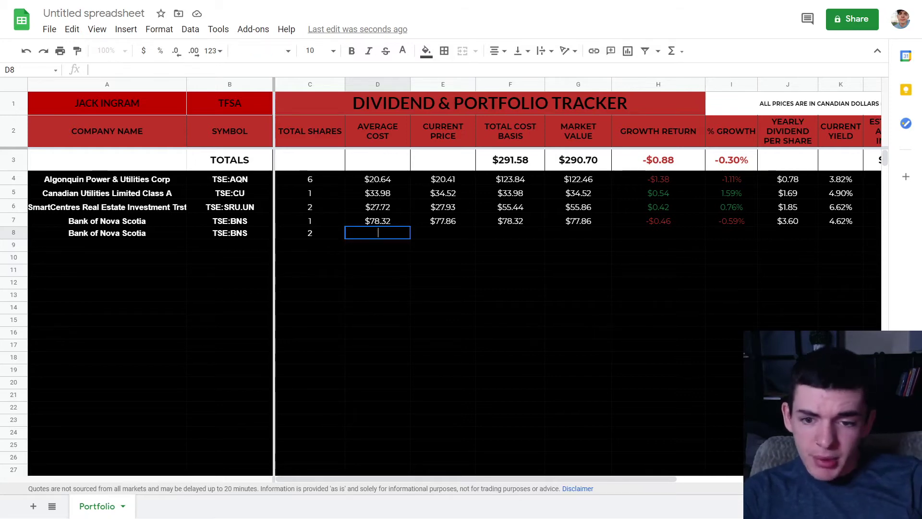
click(443, 220)
click(384, 233)
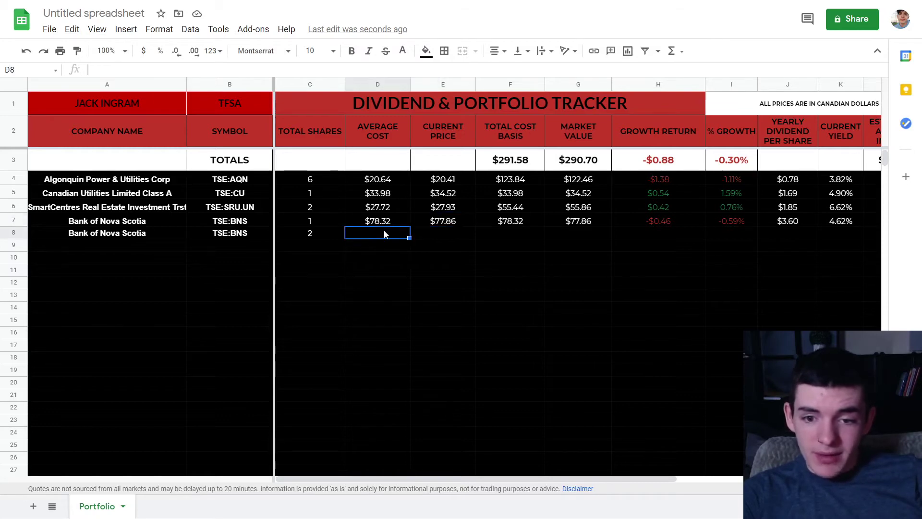
text(77)
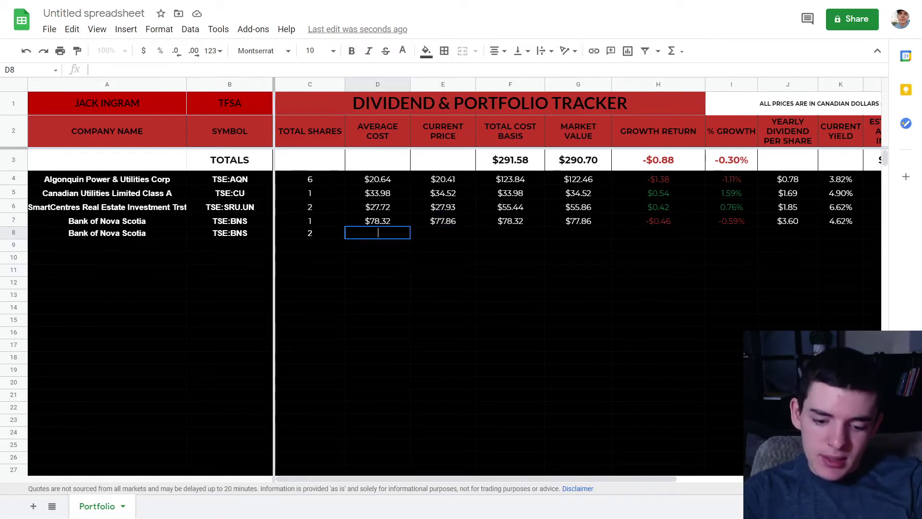
text(.86)
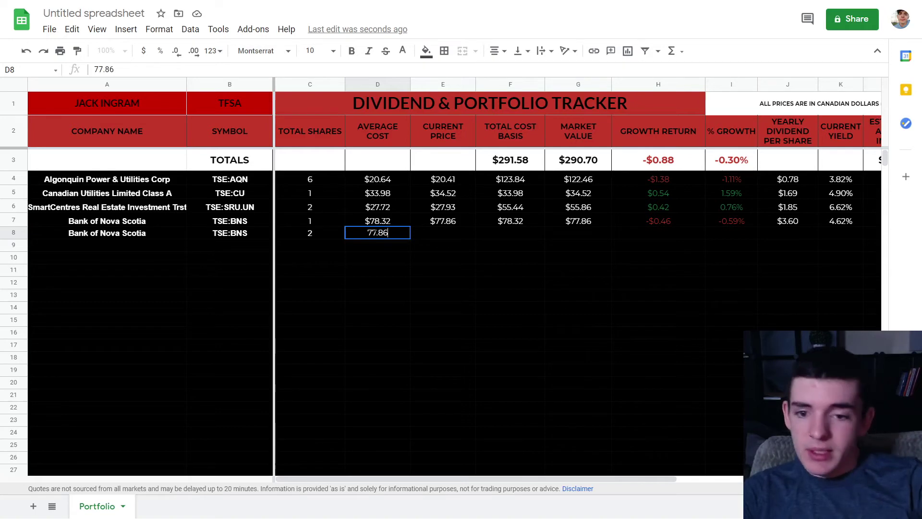
click(375, 245)
click(384, 235)
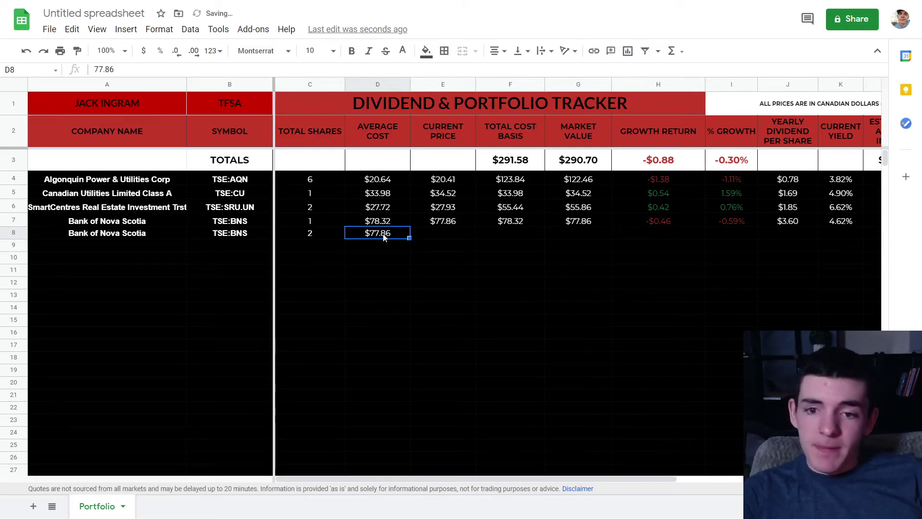
Fill the GOOGLEFINANCE current price formula from E7 down into E8 and check the copied formula
click(443, 222)
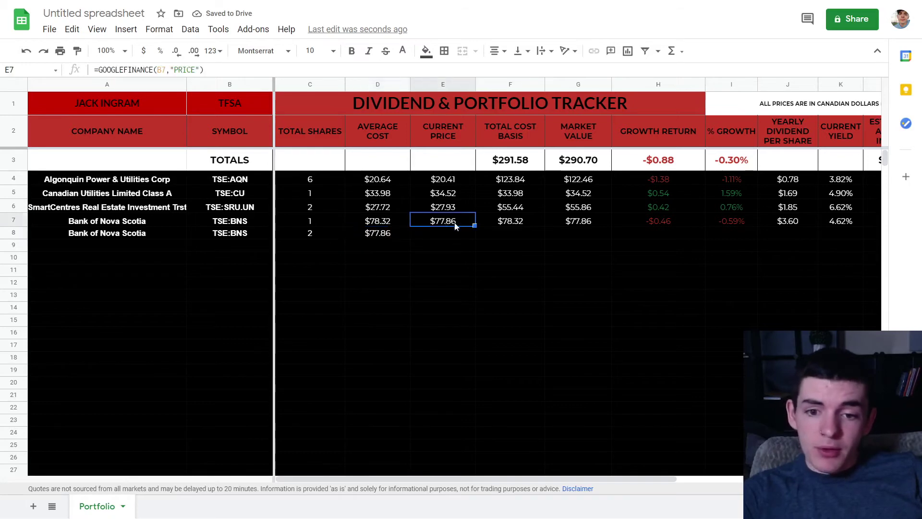
drag(475, 225, 476, 256)
click(448, 238)
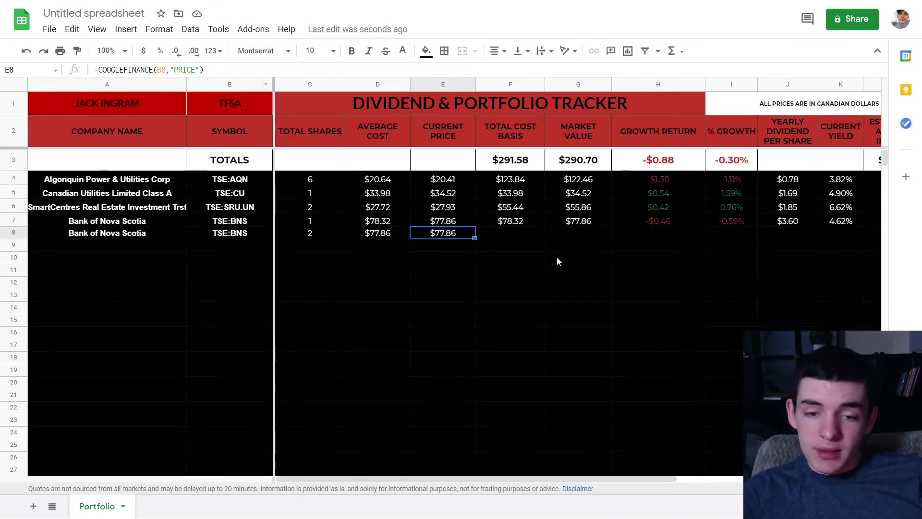
Fill the total cost basis formula from F7 into F8 and the market value formula from G7 into G8
click(514, 226)
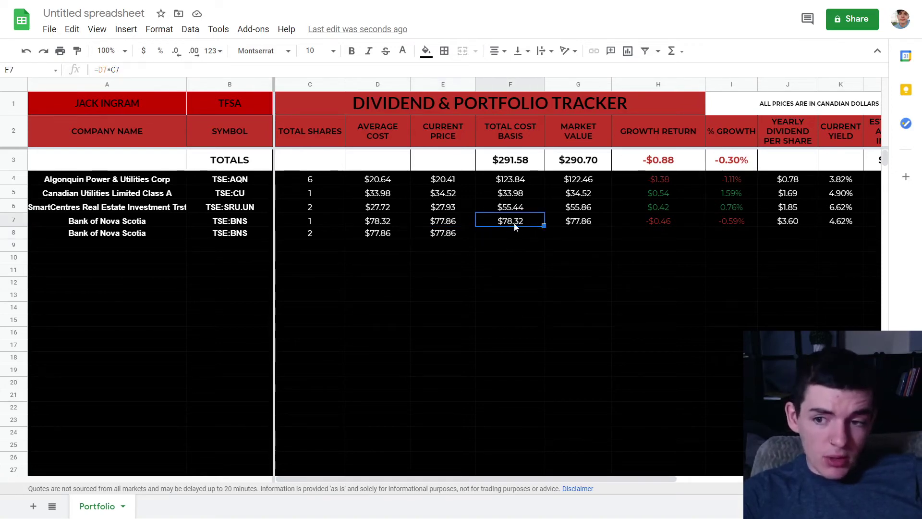
drag(544, 225, 544, 237)
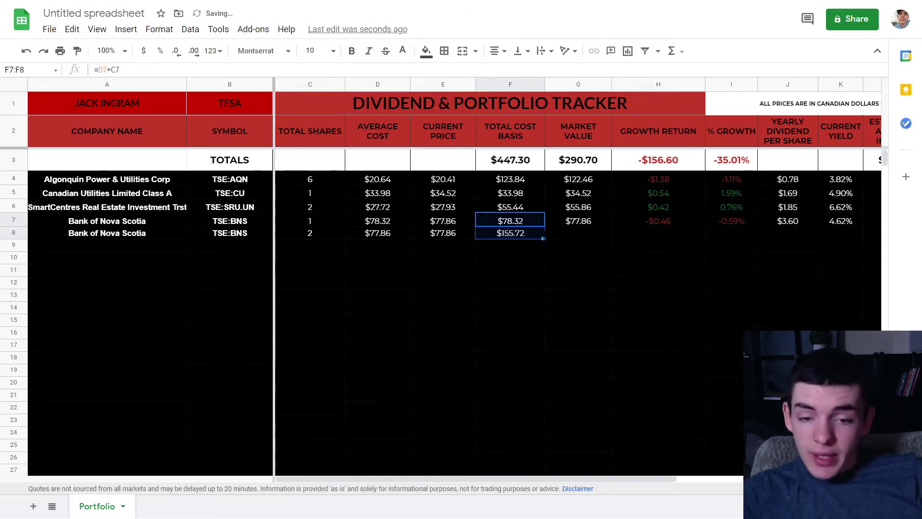
click(570, 235)
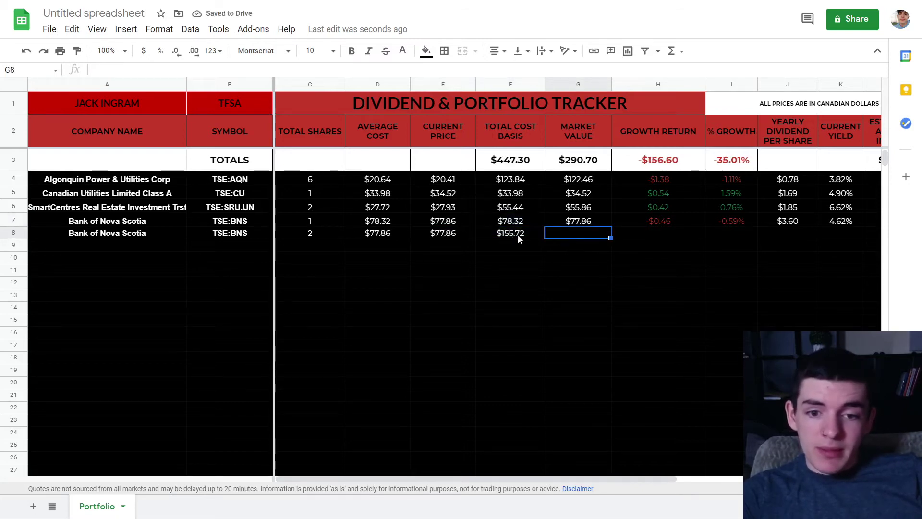
click(585, 223)
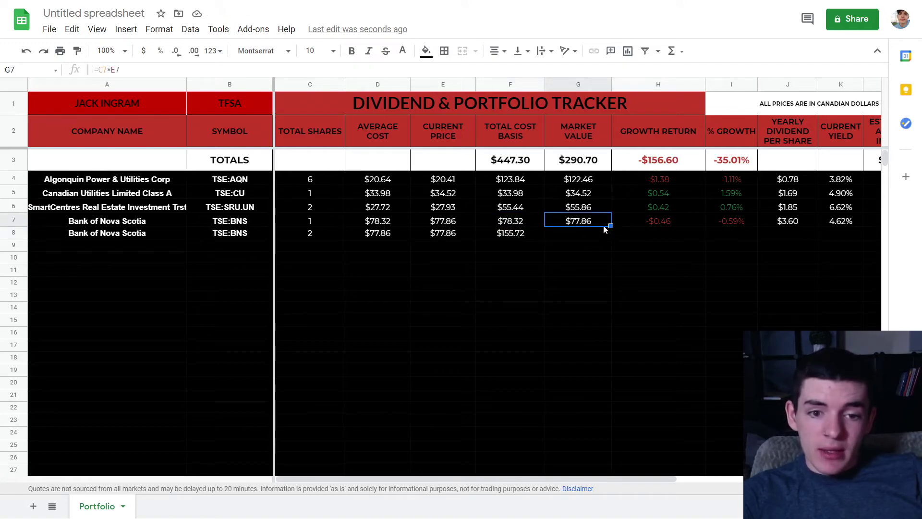
drag(611, 226, 602, 237)
click(598, 246)
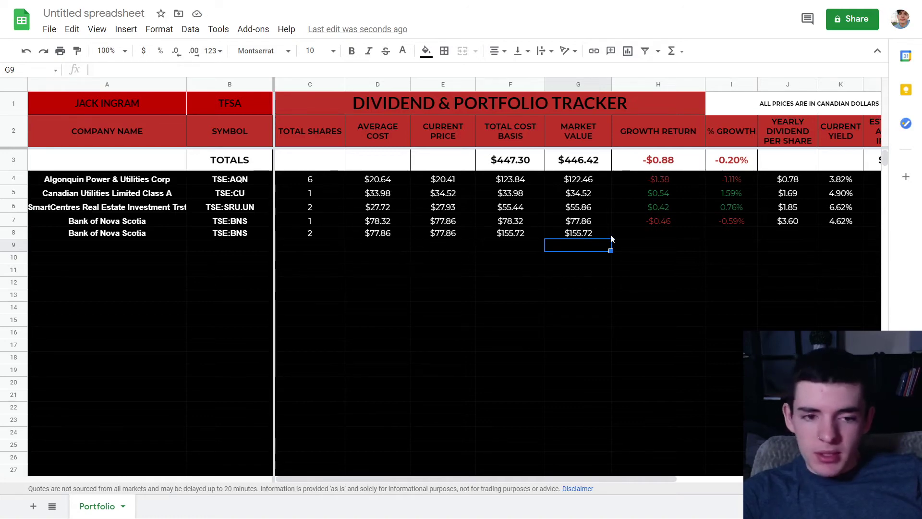
Fill the growth return formula from H7 into H8 and the % growth formula from I7 into I8
click(652, 234)
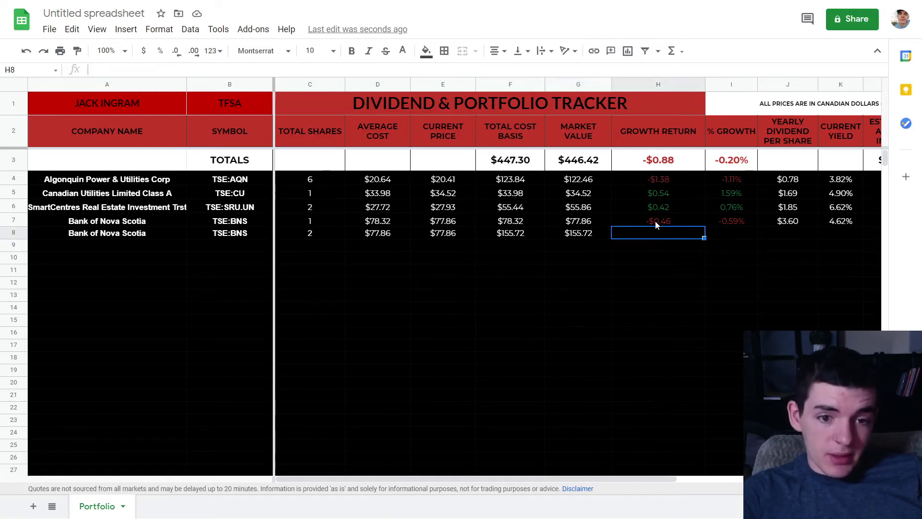
click(657, 222)
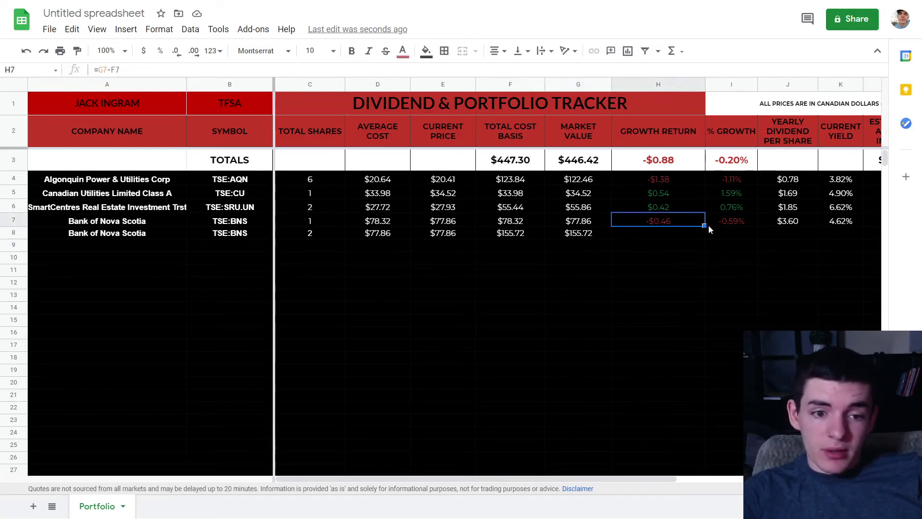
drag(704, 225, 706, 238)
click(716, 235)
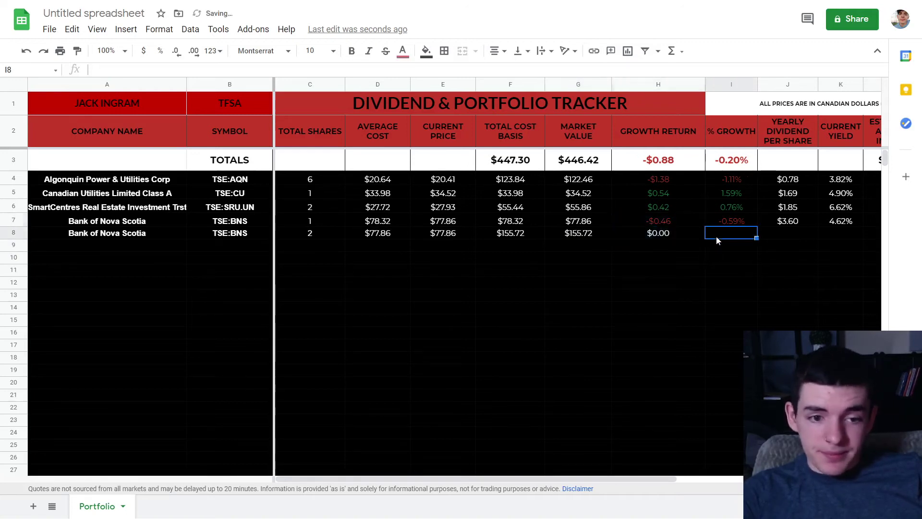
click(735, 224)
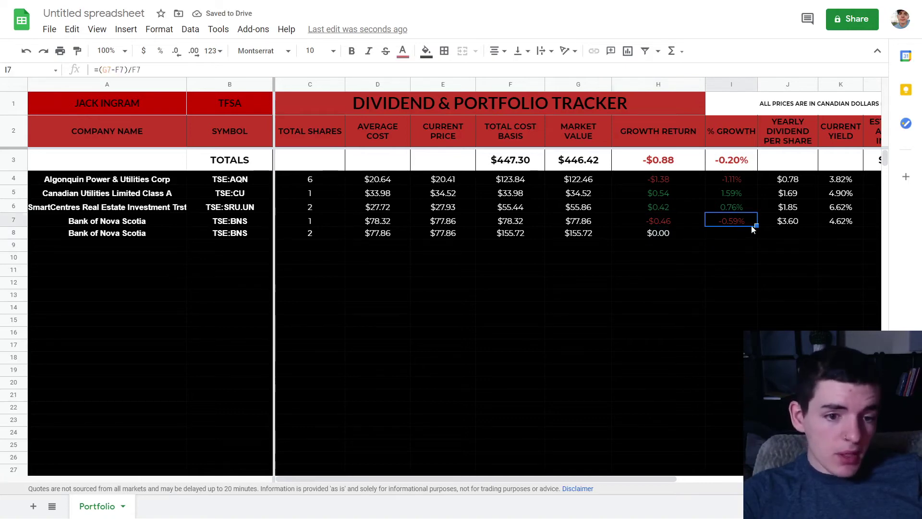
drag(757, 226, 757, 237)
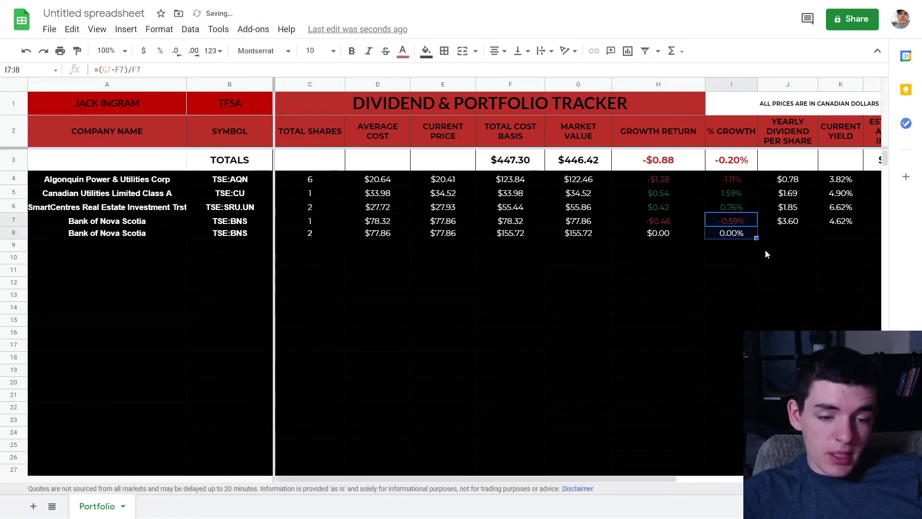
Enter a yearly dividend per share of $3.60 in J8 for the new holding
drag(576, 482, 646, 481)
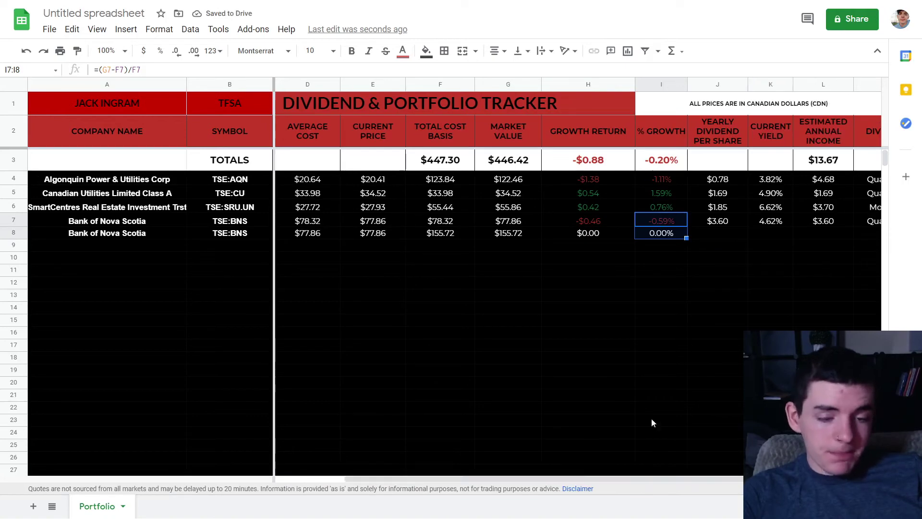
click(659, 223)
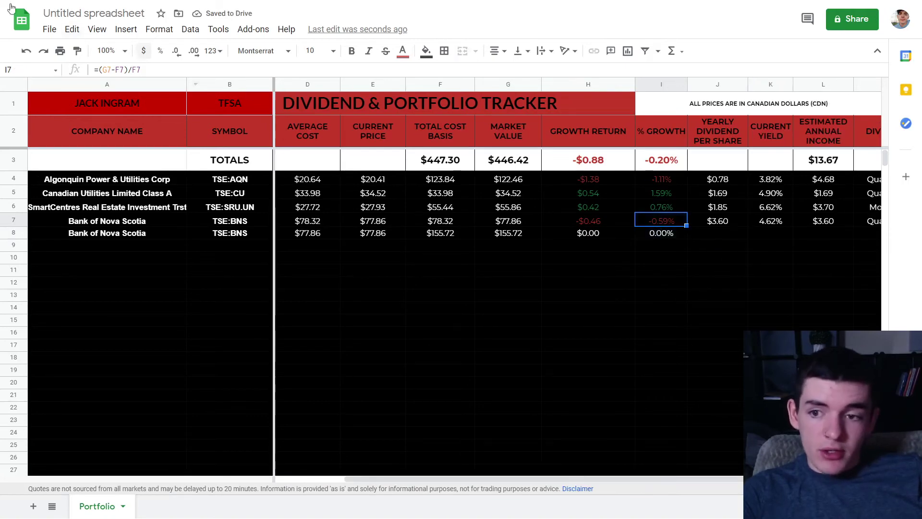
click(720, 223)
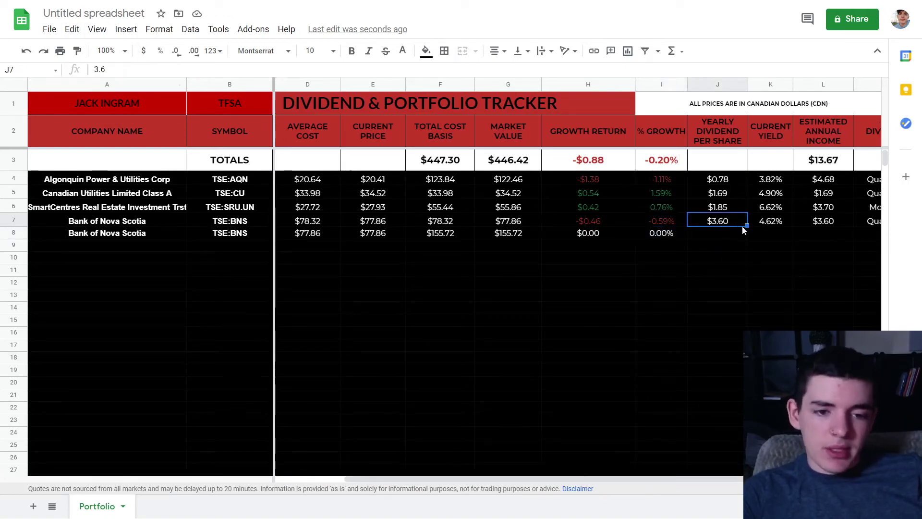
click(714, 233)
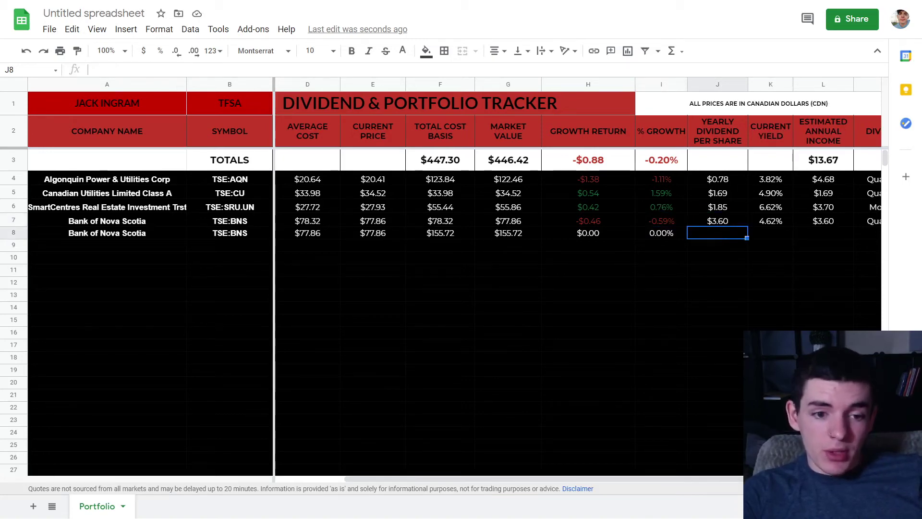
double_click(714, 234)
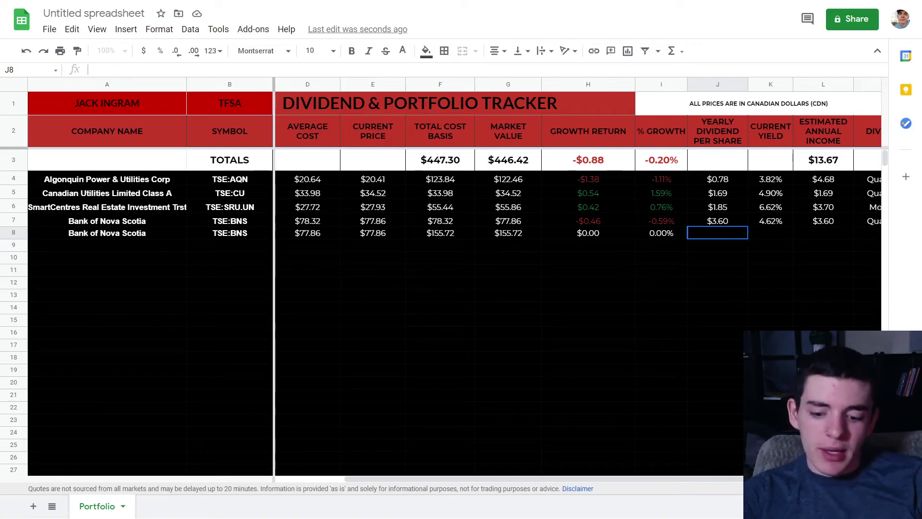
text(3.)
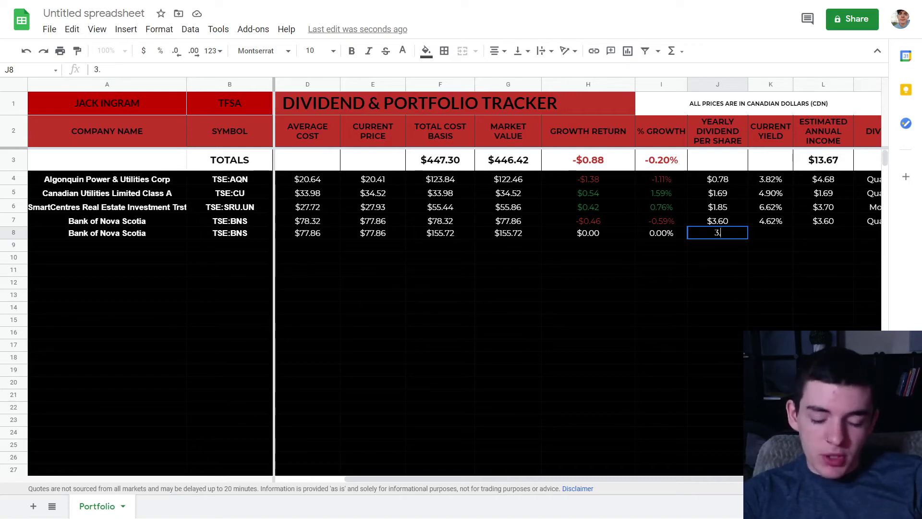
text(60)
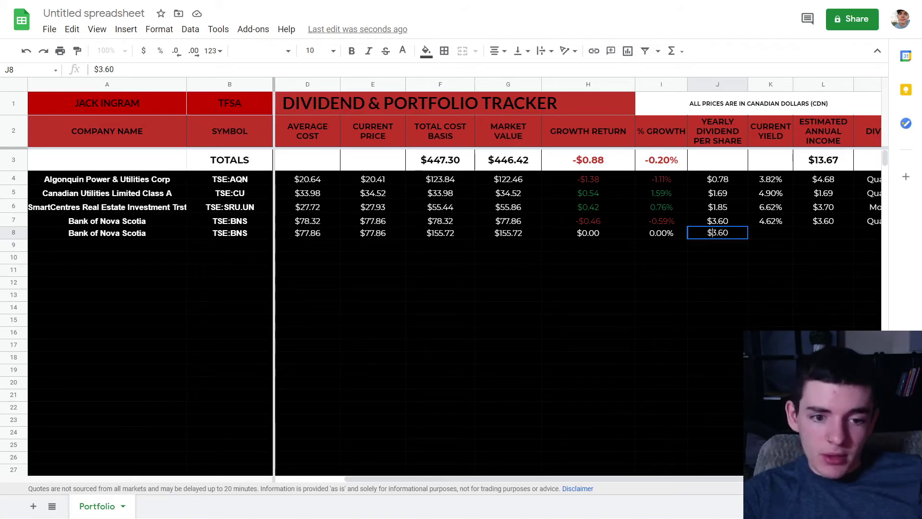
click(780, 237)
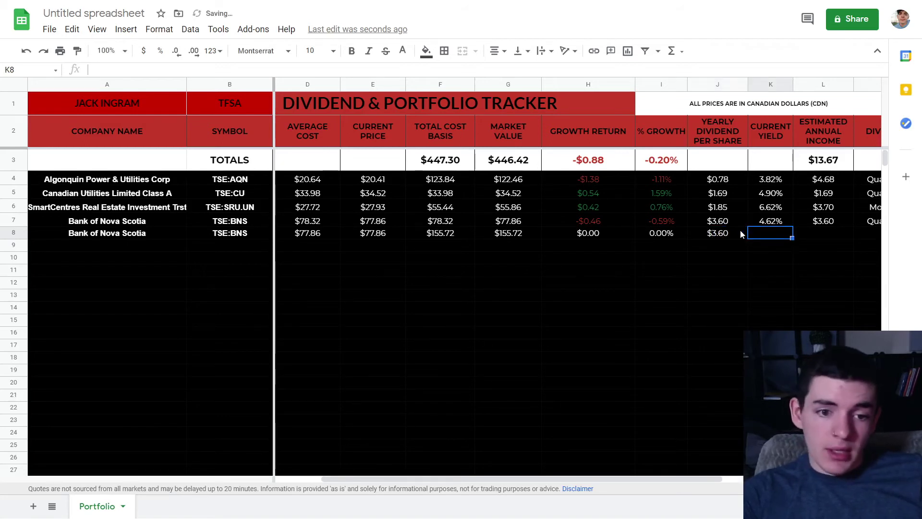
click(742, 234)
Fill the current yield formula from K7 down into K8 and compare it with the source formula
click(771, 221)
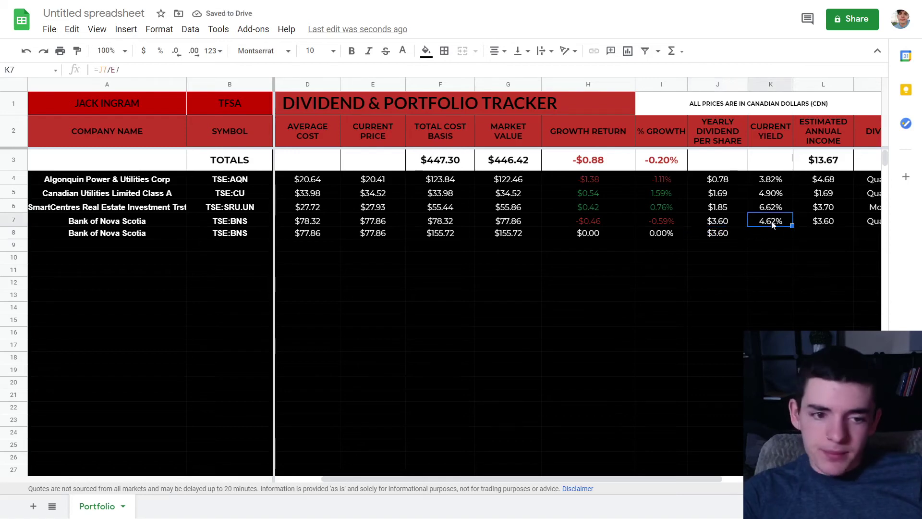
drag(793, 225, 791, 236)
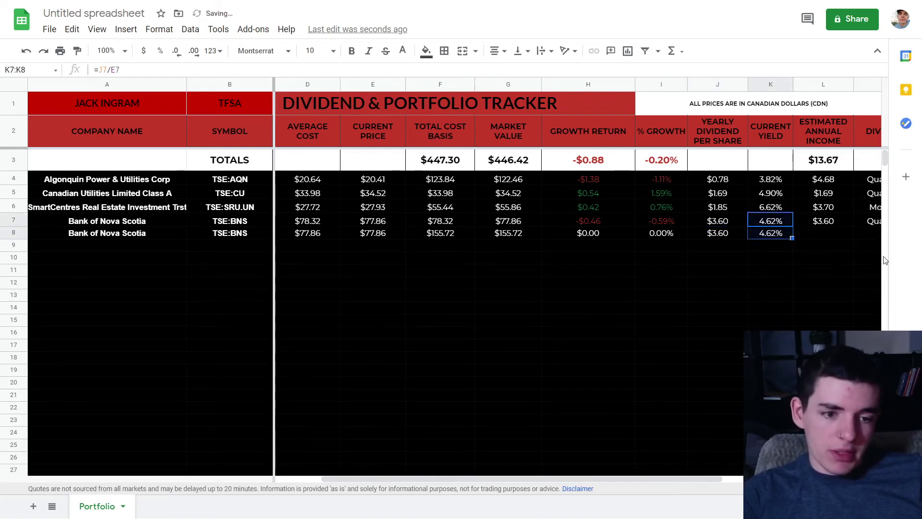
click(769, 225)
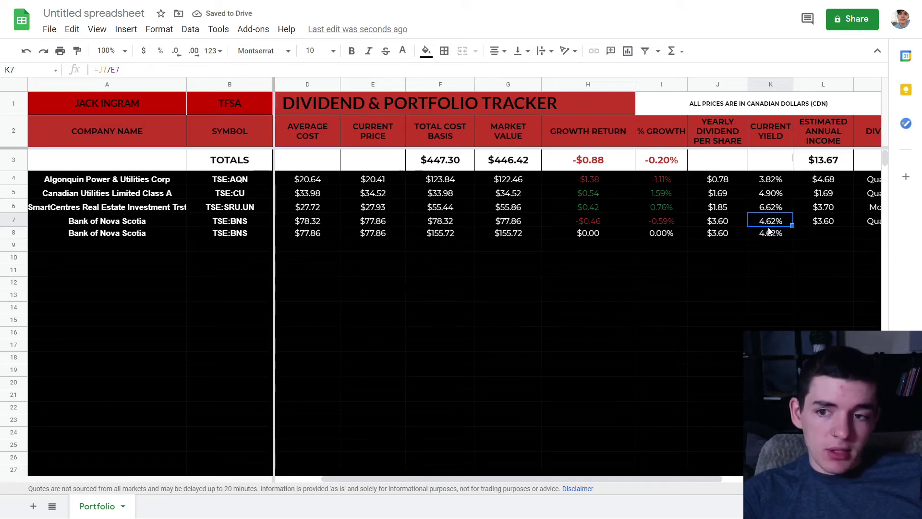
click(768, 235)
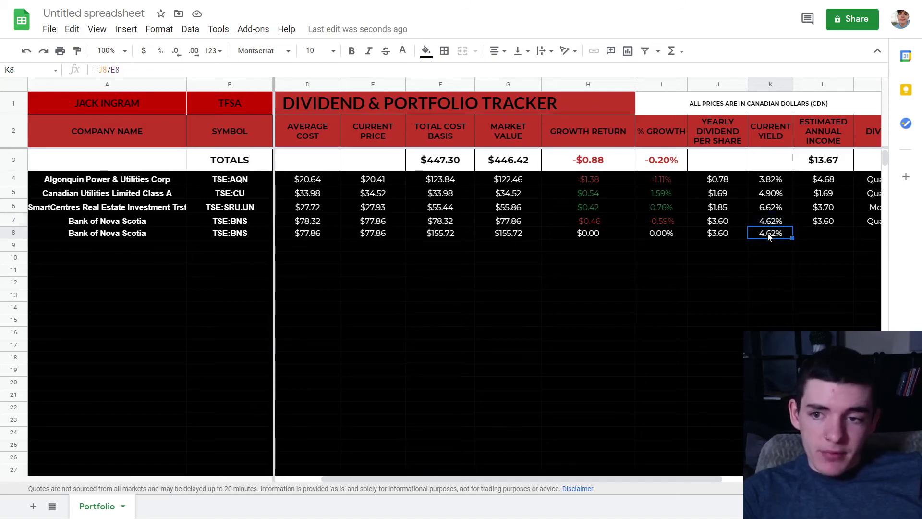
Fill the estimated annual income formula from L7 down into L8
click(826, 232)
click(823, 221)
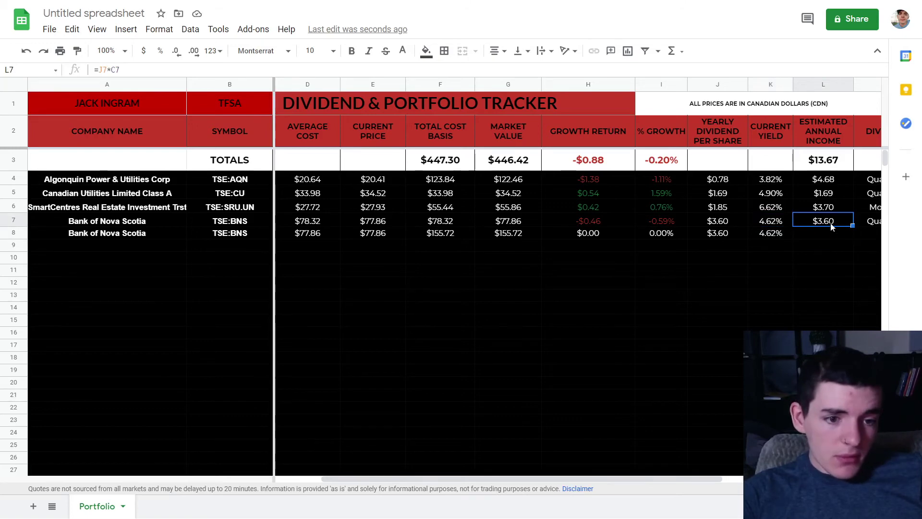
drag(854, 227, 853, 237)
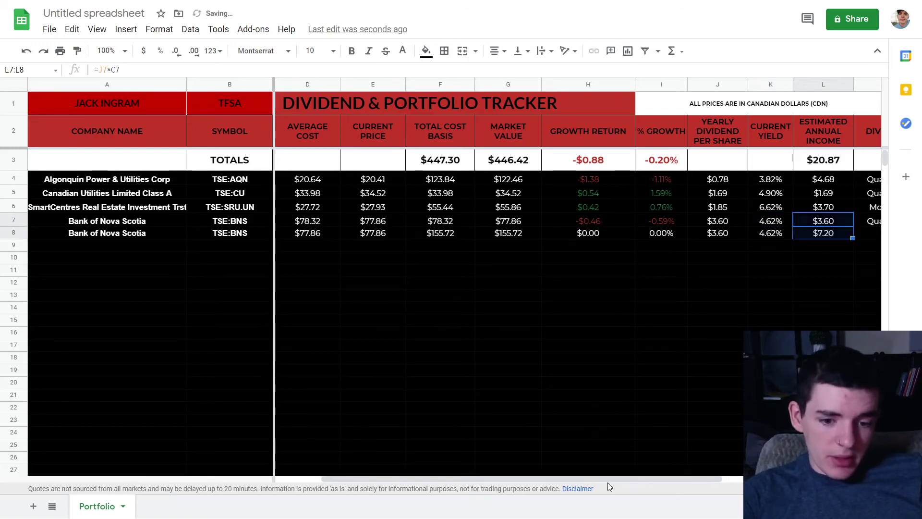
Check the portfolio weighting formula in O8 and clear the unused weighting formulas from O9 to O24
drag(615, 479, 747, 479)
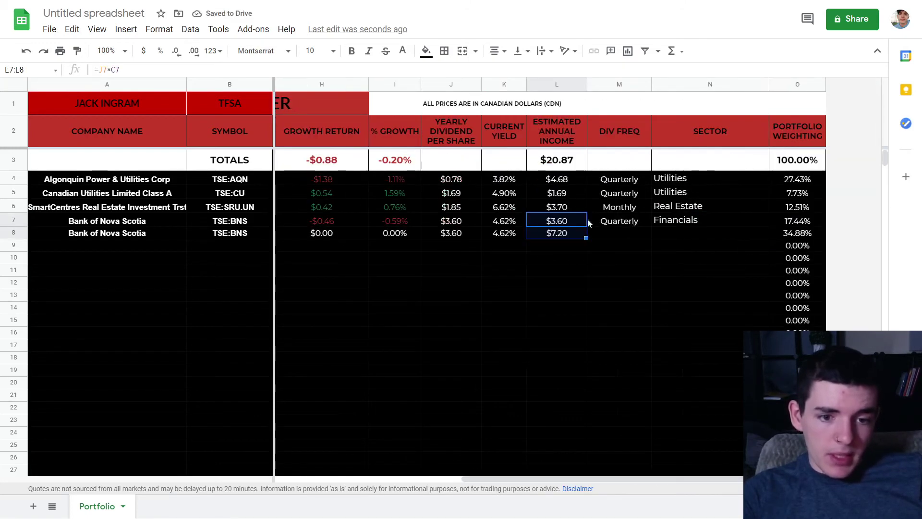
click(622, 233)
key(Right)
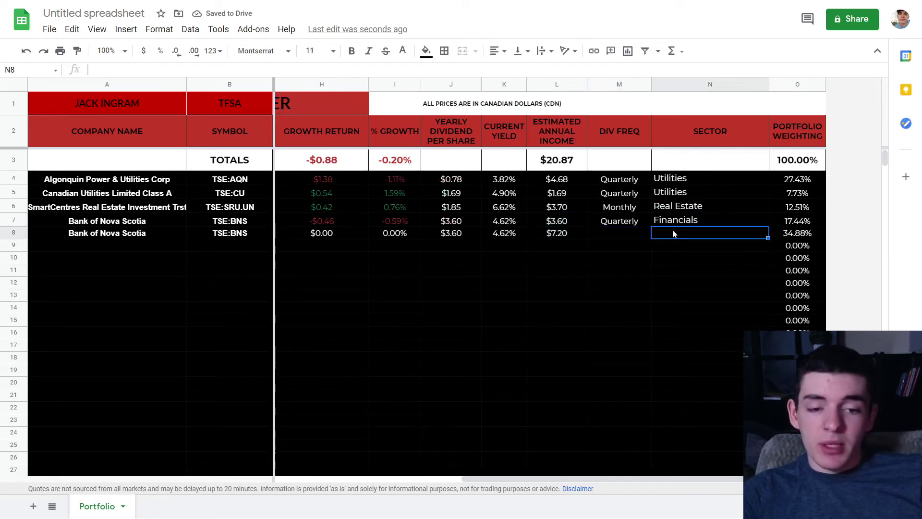
click(622, 235)
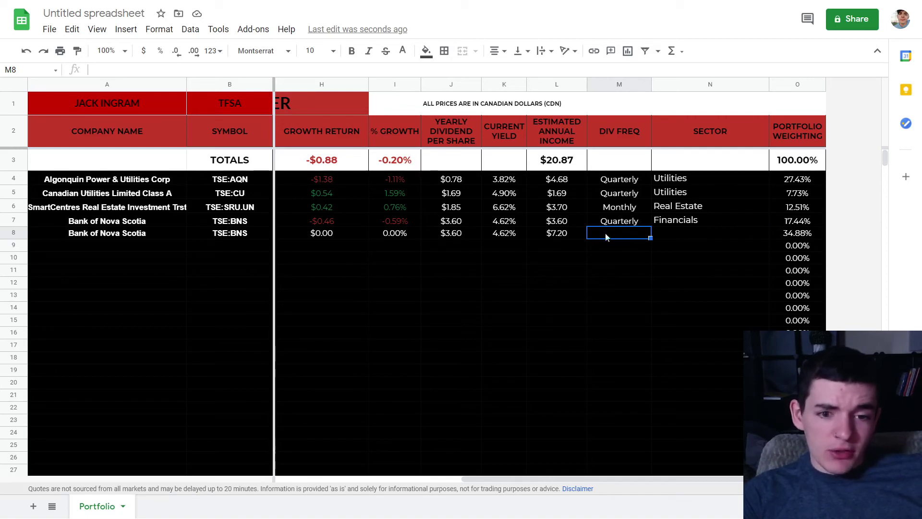
click(799, 237)
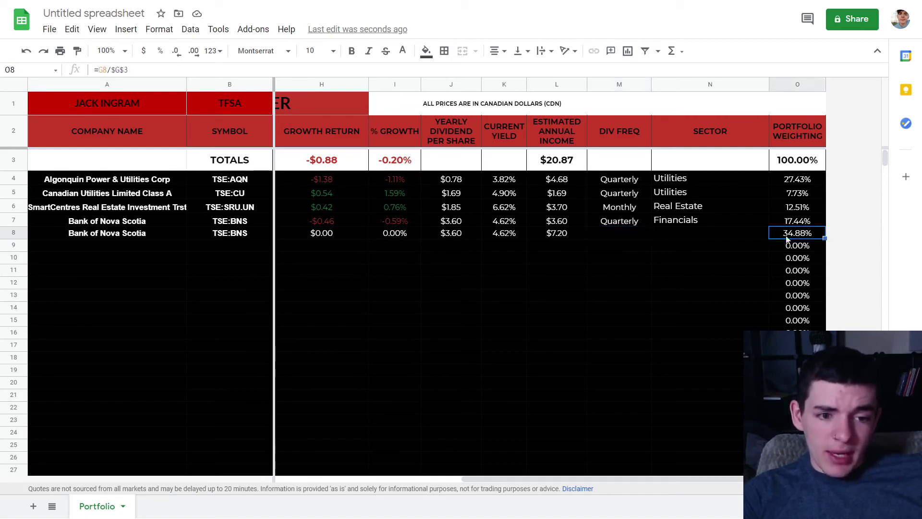
click(797, 433)
scroll(797, 432, down, 1)
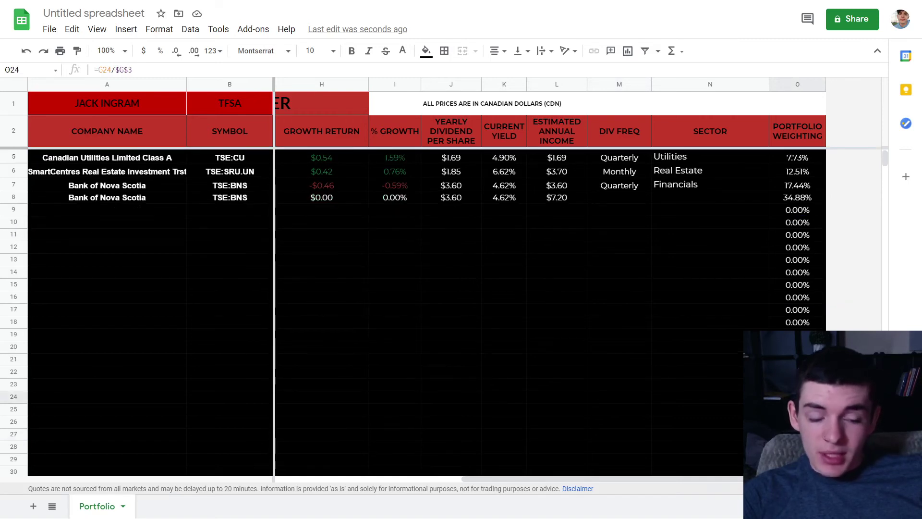
scroll(798, 316, up, 1)
drag(795, 247, 797, 433)
key(Delete)
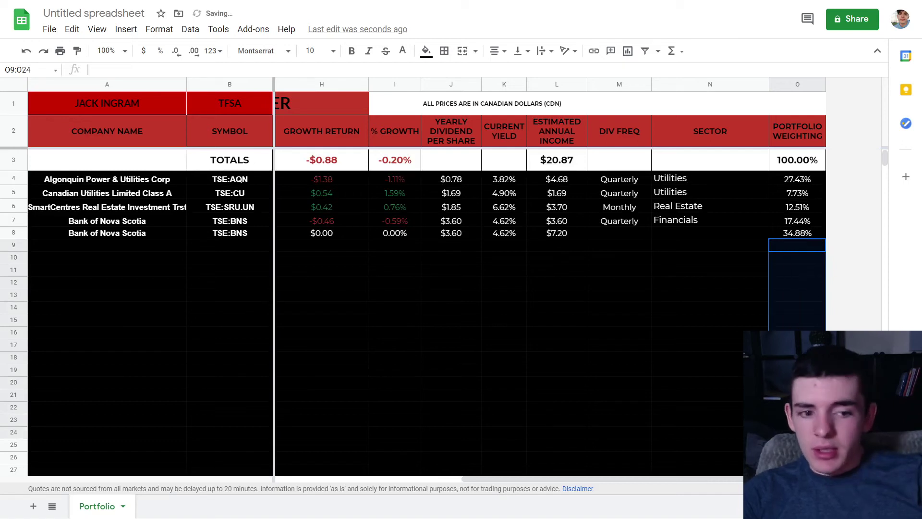
Fill the portfolio weighting formula from O8 down into O9 as a demonstration and clear O9 again
click(793, 233)
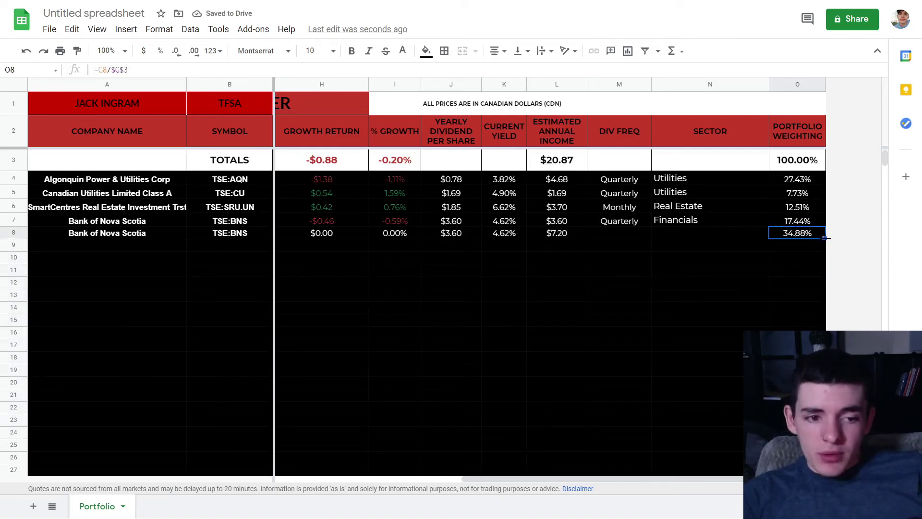
drag(826, 238, 823, 255)
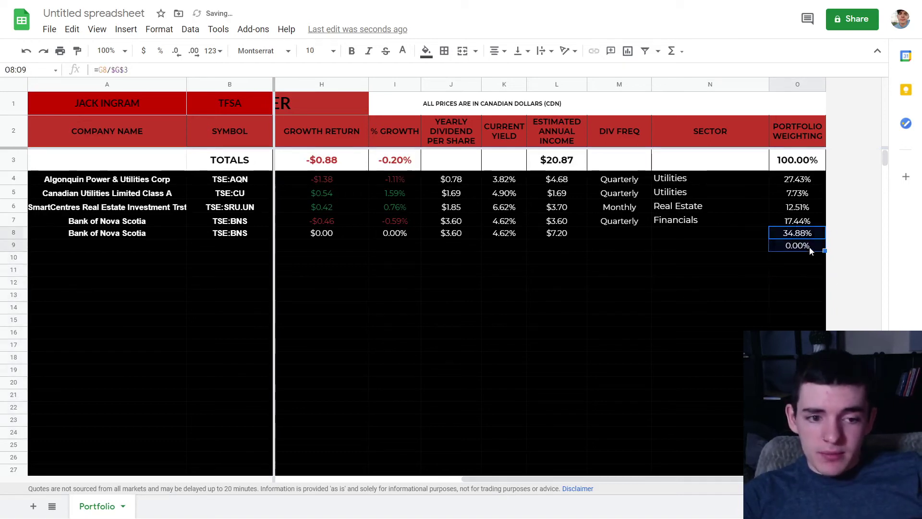
click(790, 247)
key(Delete)
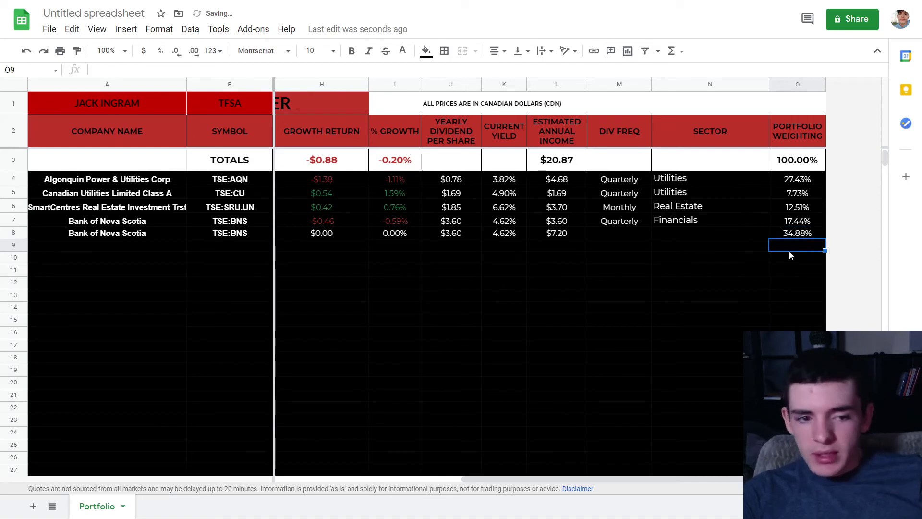
Fill the sector Financials from N7 into N8 and the dividend frequency Quarterly from M7 into M8
click(679, 230)
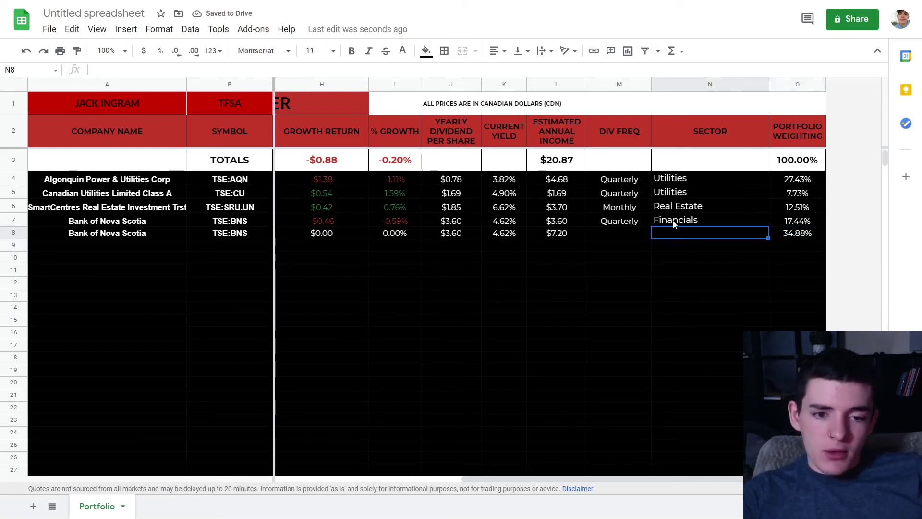
click(680, 223)
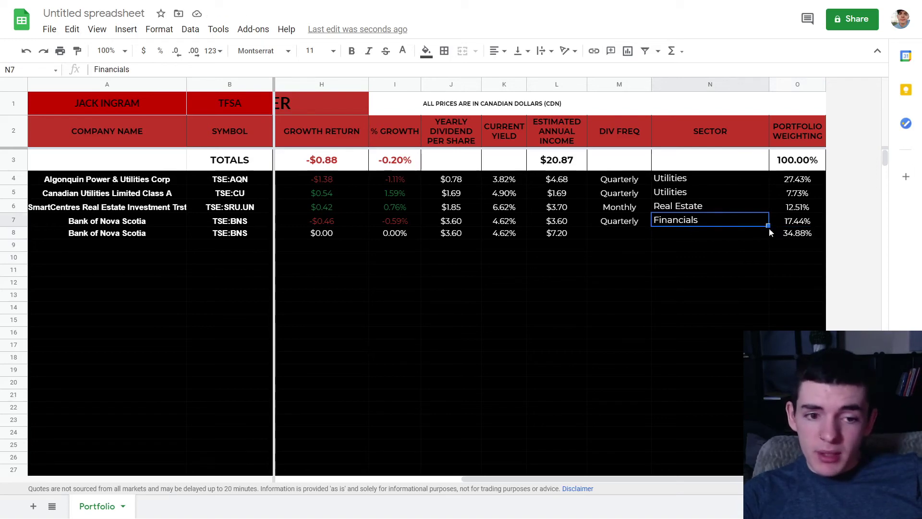
drag(769, 225, 769, 235)
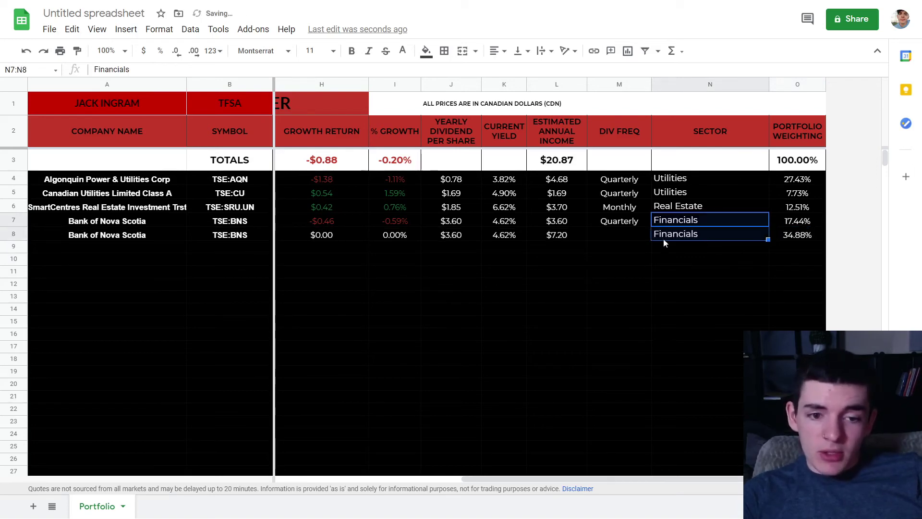
click(614, 233)
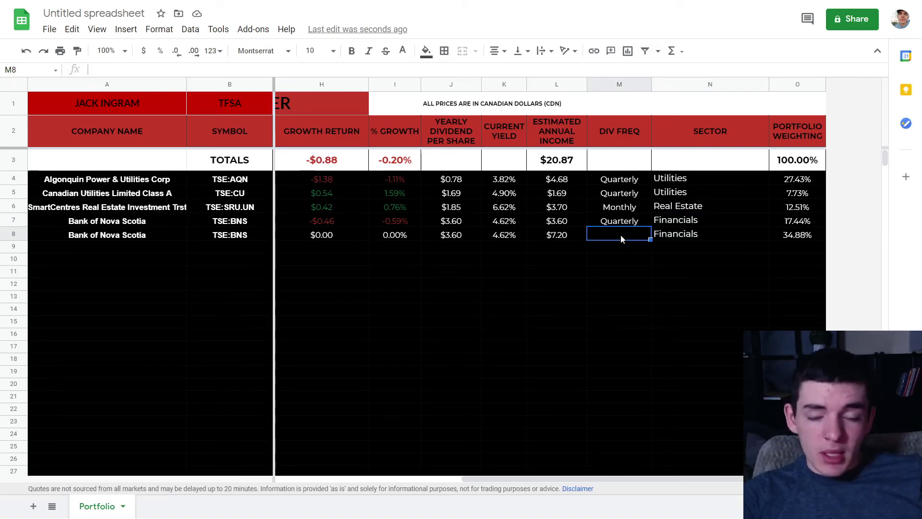
click(647, 222)
drag(650, 225, 649, 237)
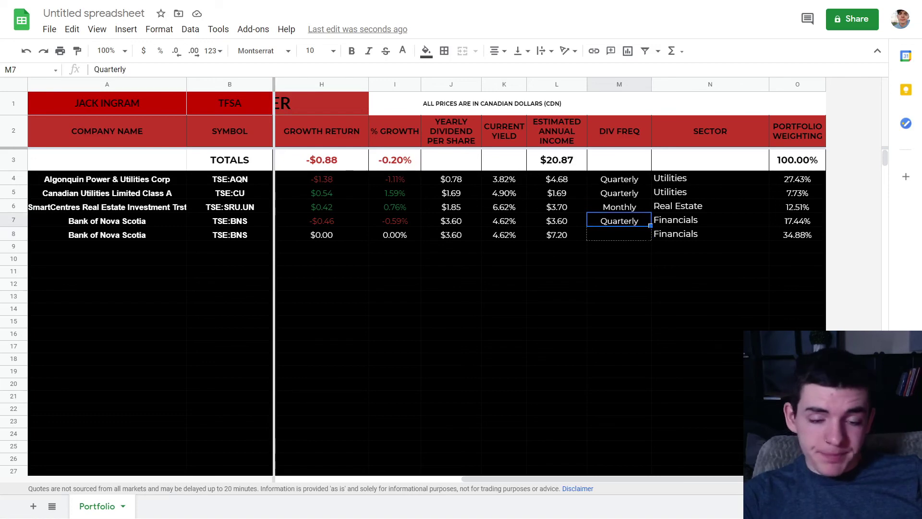
click(632, 271)
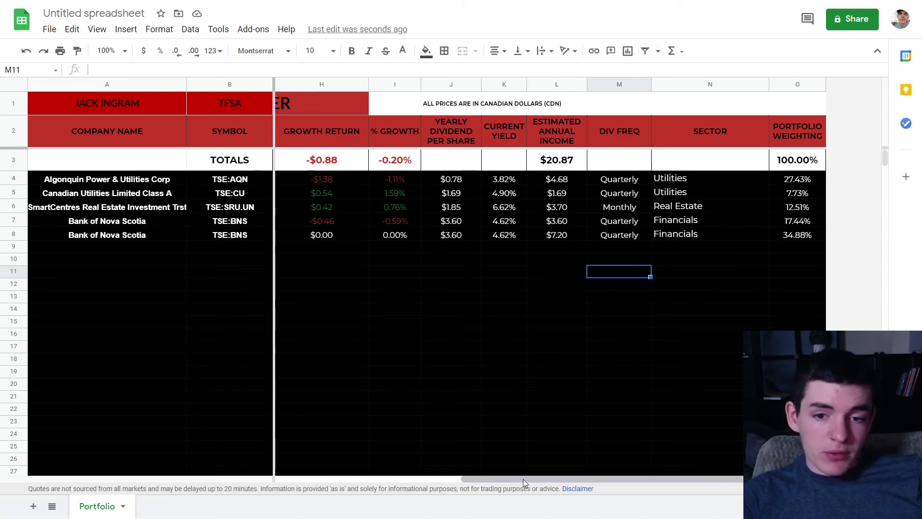
Review the total shares and average cost entries of the first holding in C4 and D4
drag(523, 479, 514, 480)
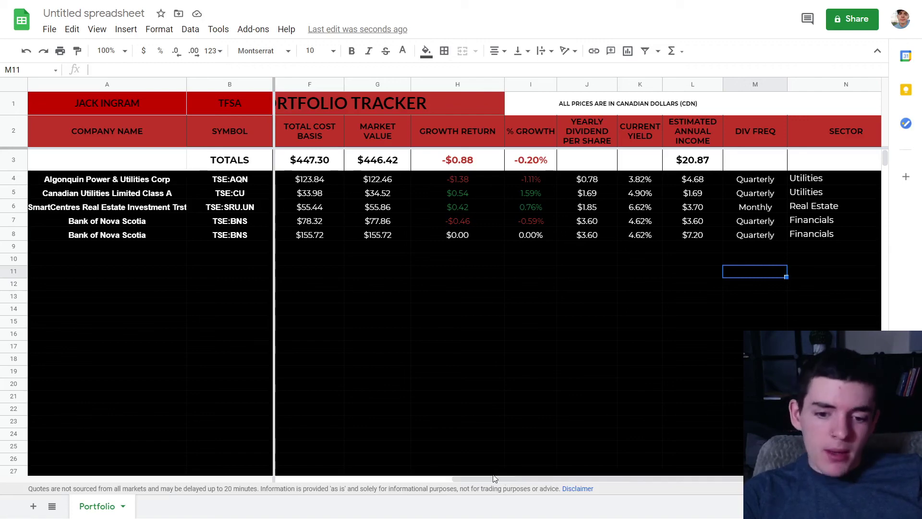
drag(447, 478, 313, 478)
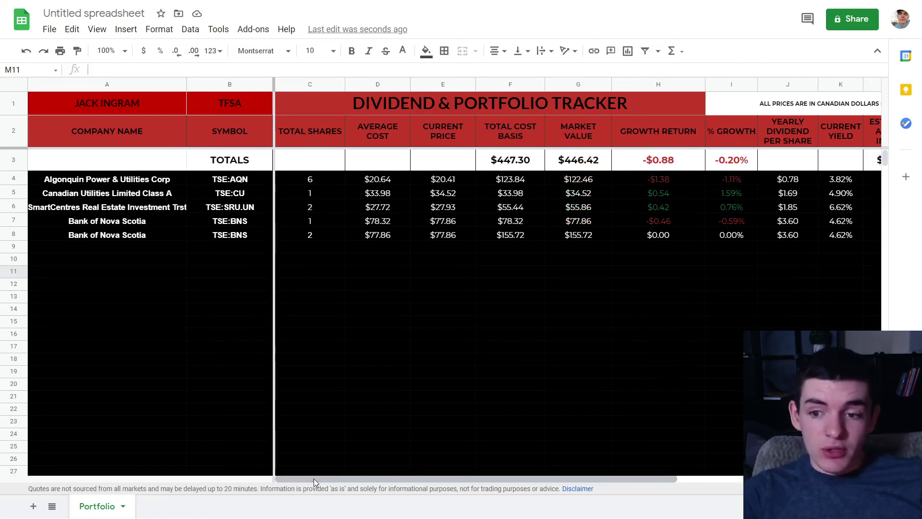
click(331, 185)
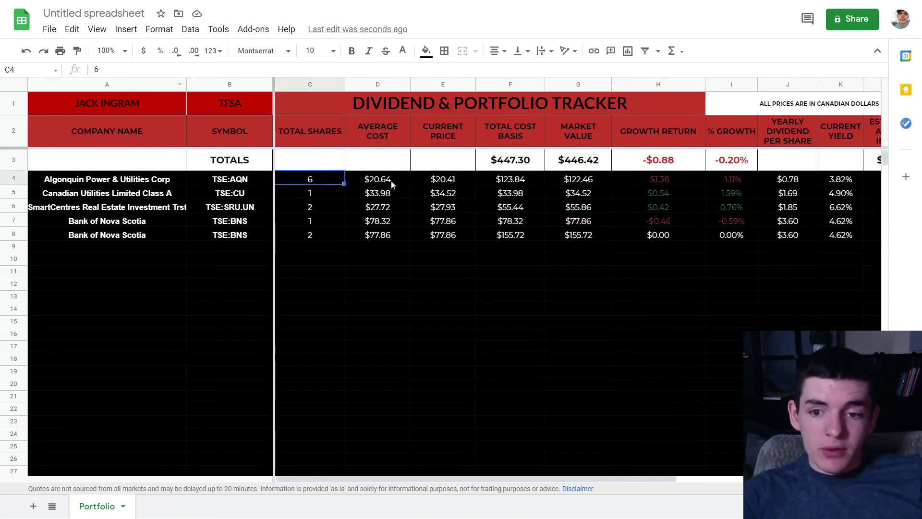
click(403, 182)
click(420, 297)
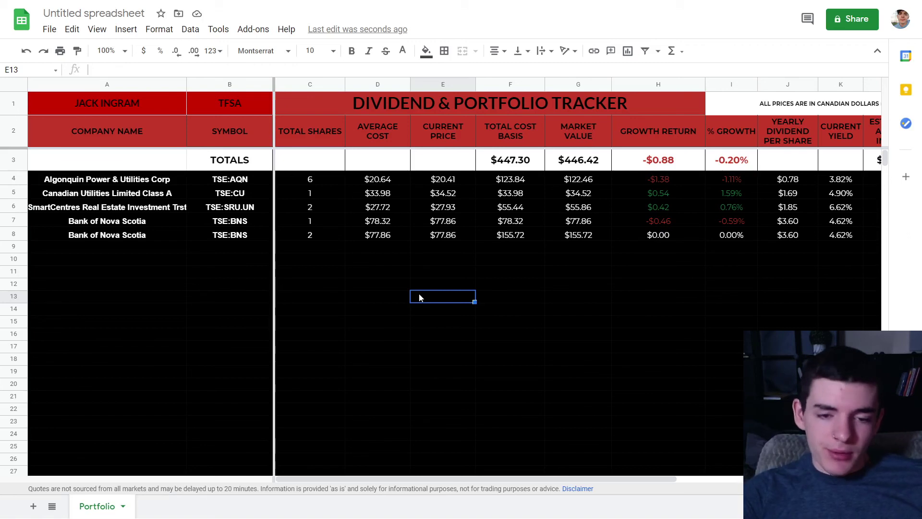
Open the dialog for making a copy of the spreadsheet, select part of the proposed name, and cancel
click(49, 29)
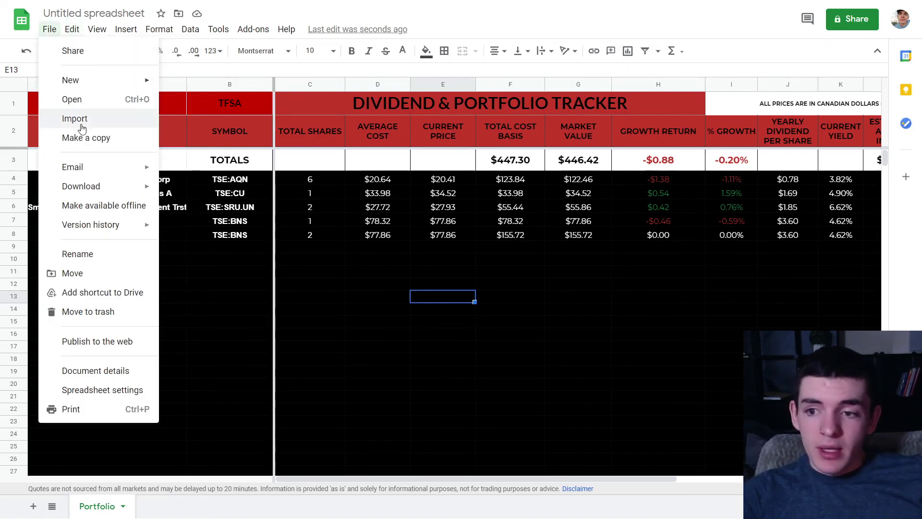
click(84, 139)
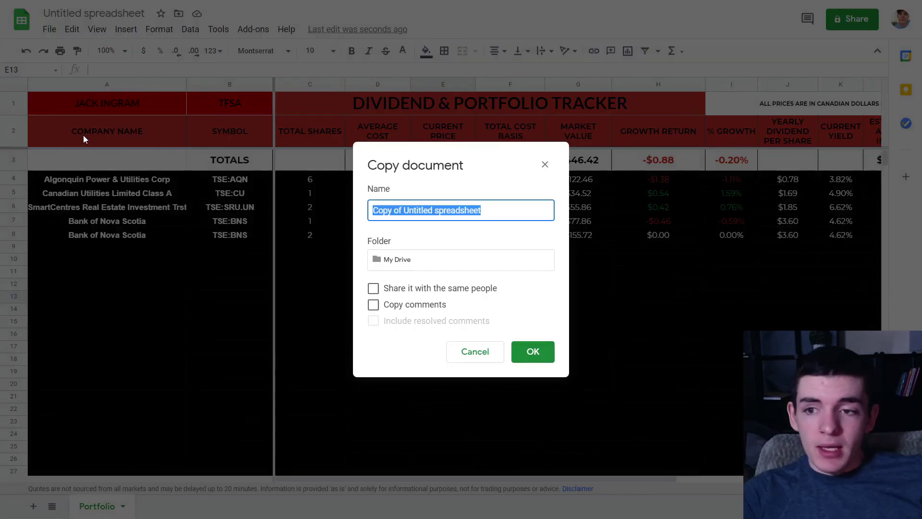
click(456, 201)
drag(439, 210, 388, 210)
drag(486, 210, 388, 208)
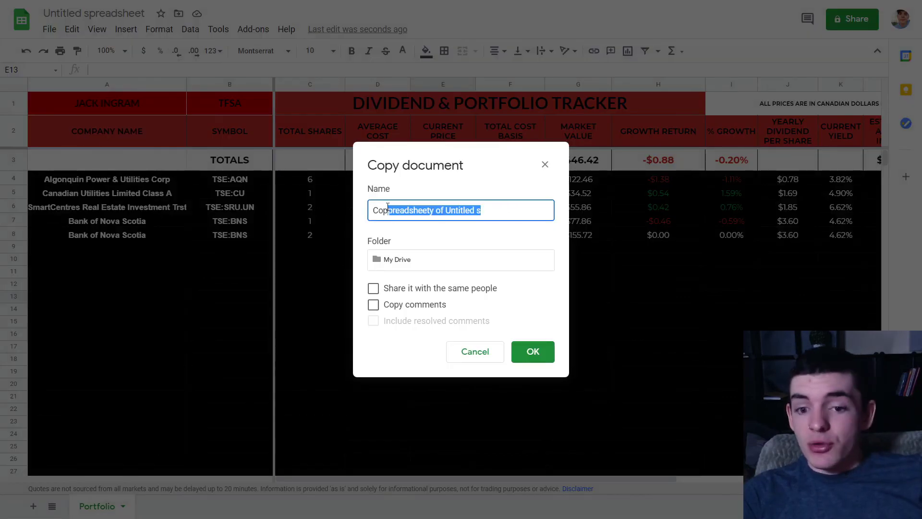
click(476, 351)
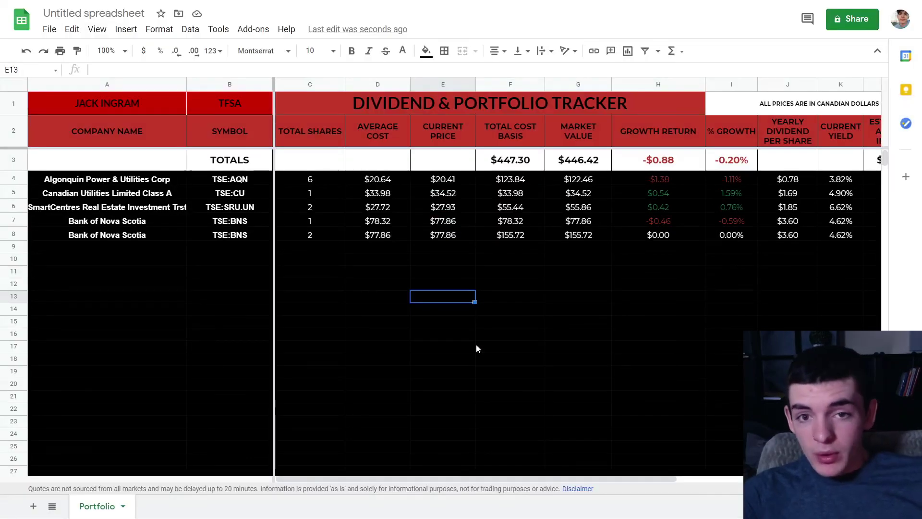